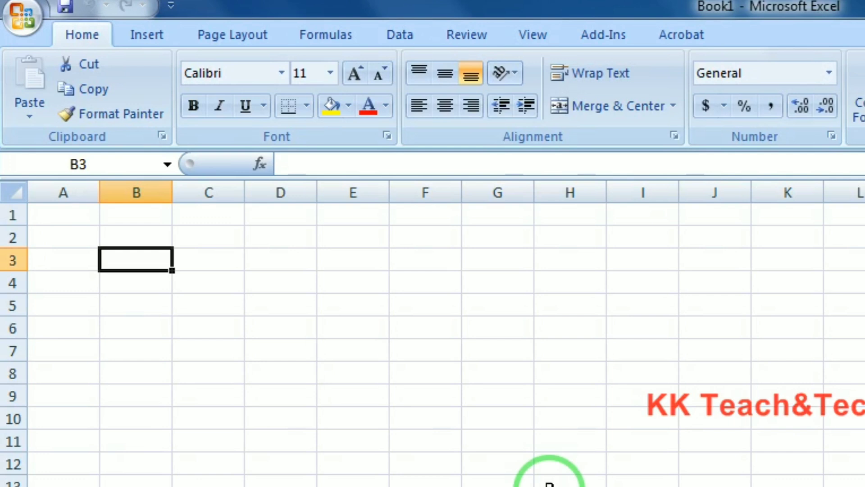
Step: Review the Data tab's Get External Data commands, opening and closing the From Other Sources list
click(395, 31)
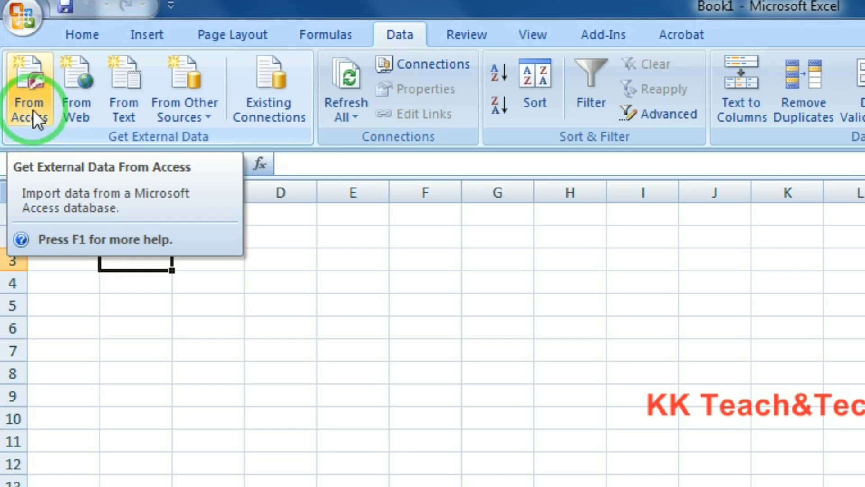
click(33, 111)
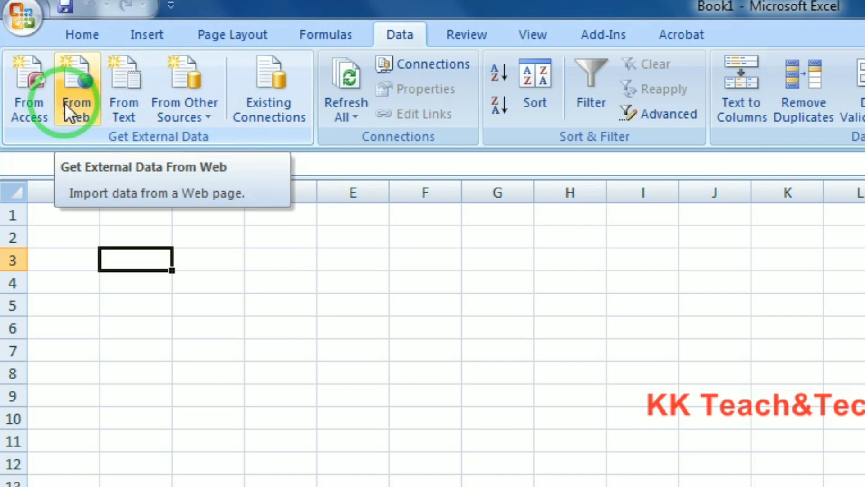
click(189, 107)
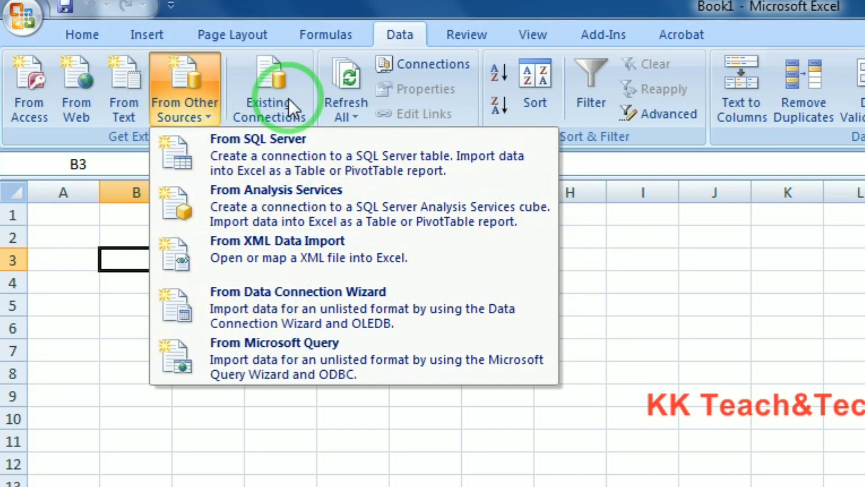
click(657, 287)
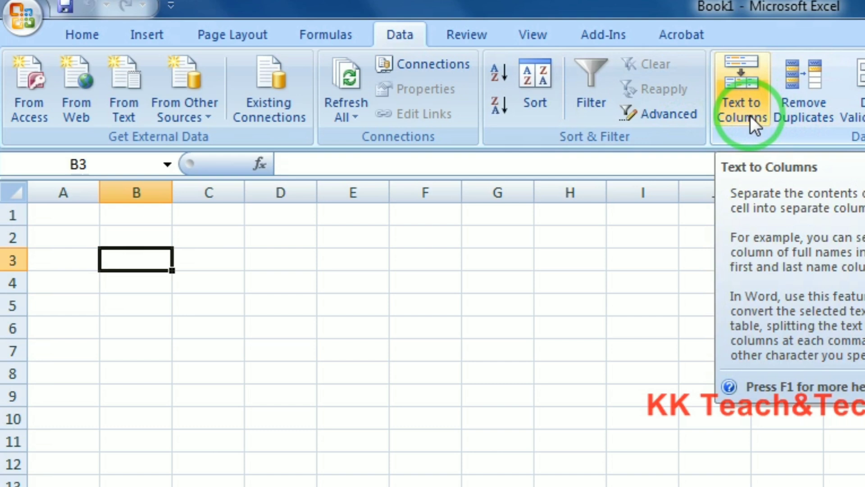
Step: Enter 'SL.NO NAME TAMIL ENG MATH SCI SOC.SCI TOTAL' as one line in cell I2
click(595, 296)
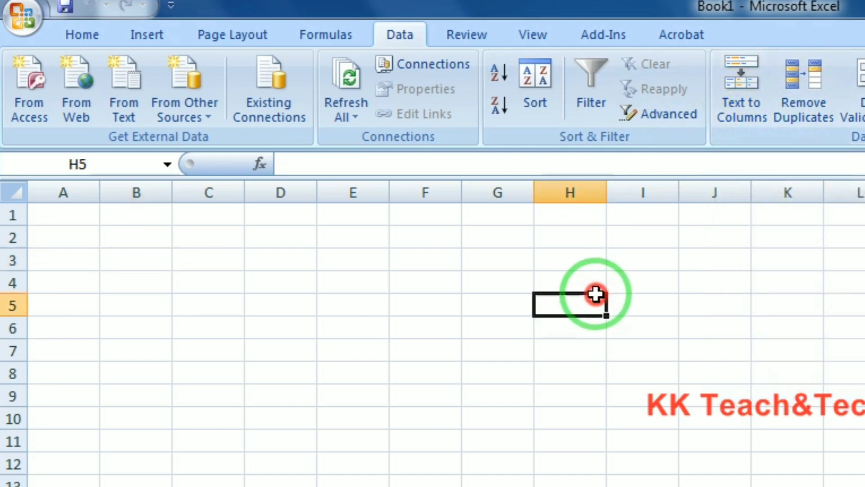
click(634, 246)
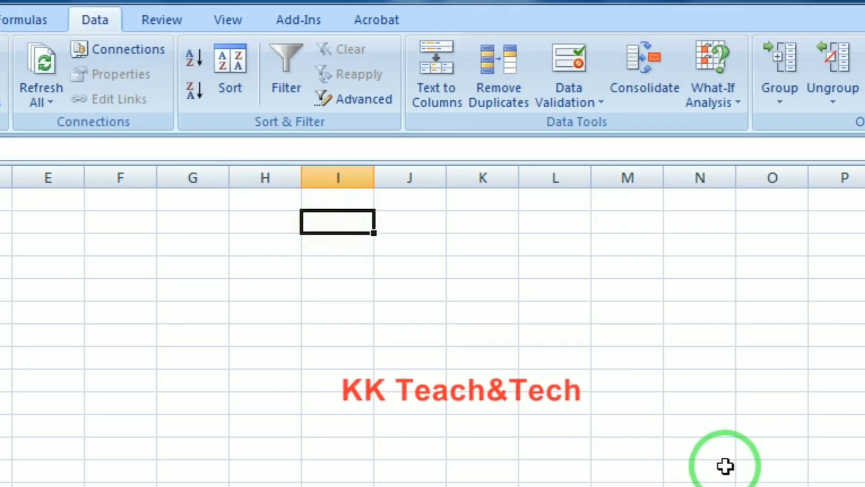
text(SL)
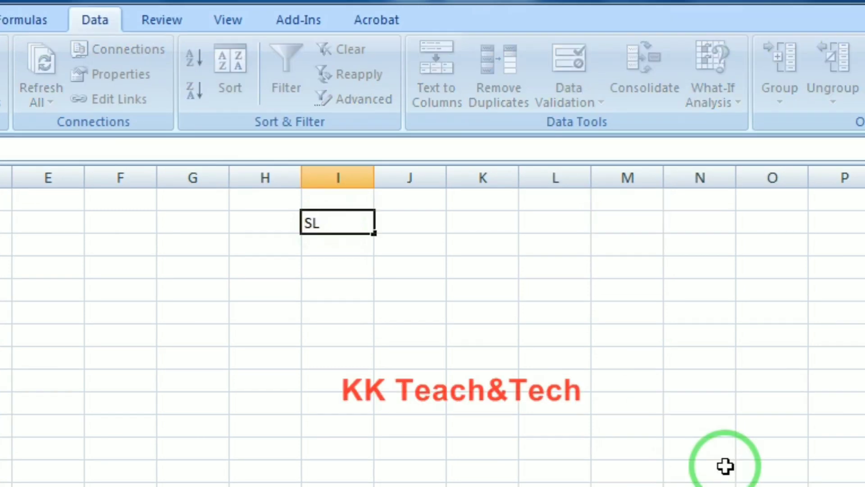
text(.NO )
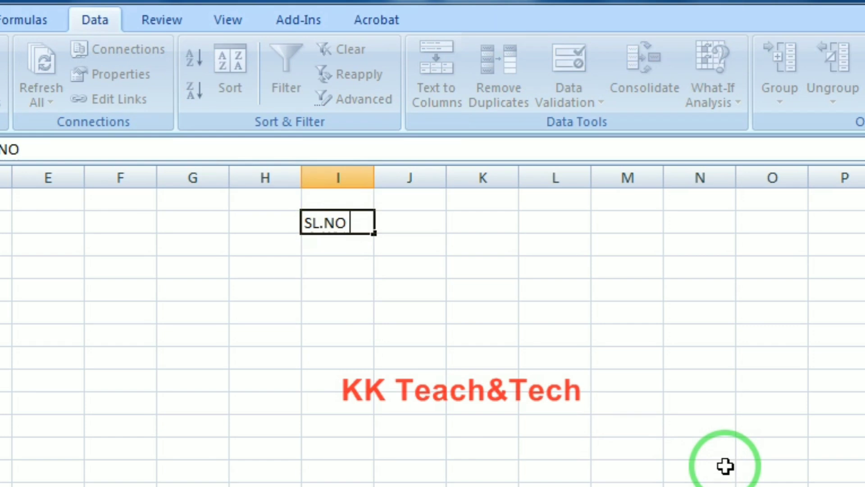
text(NAME)
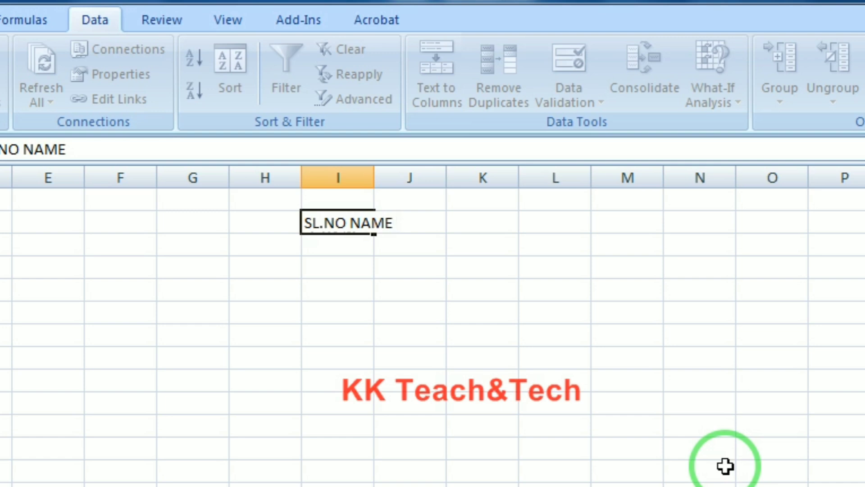
text( TAMIL)
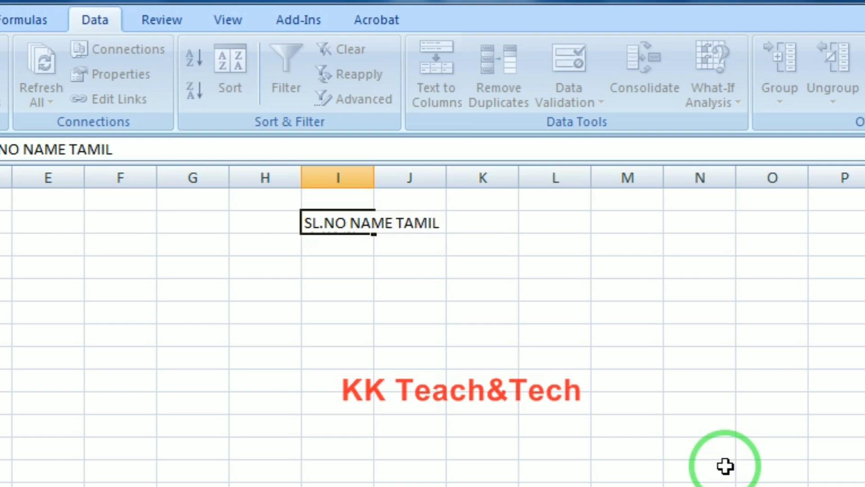
text( E)
text(NG MA)
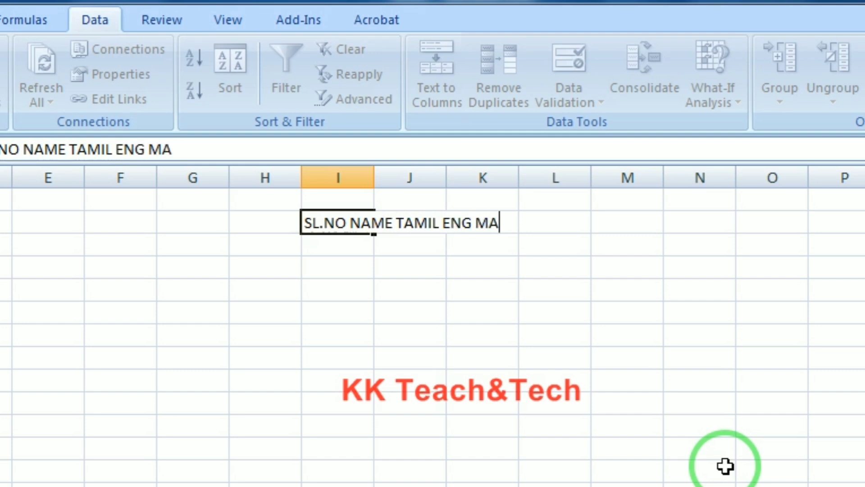
text(TH)
text( SCI )
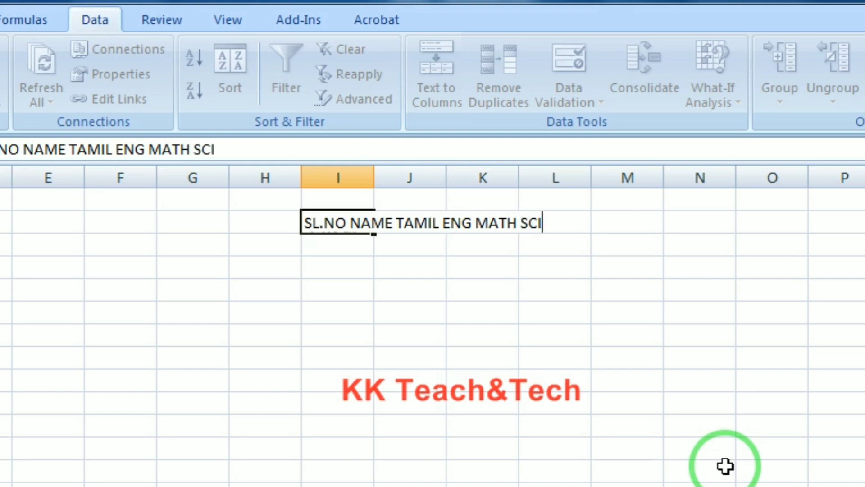
text(SOC)
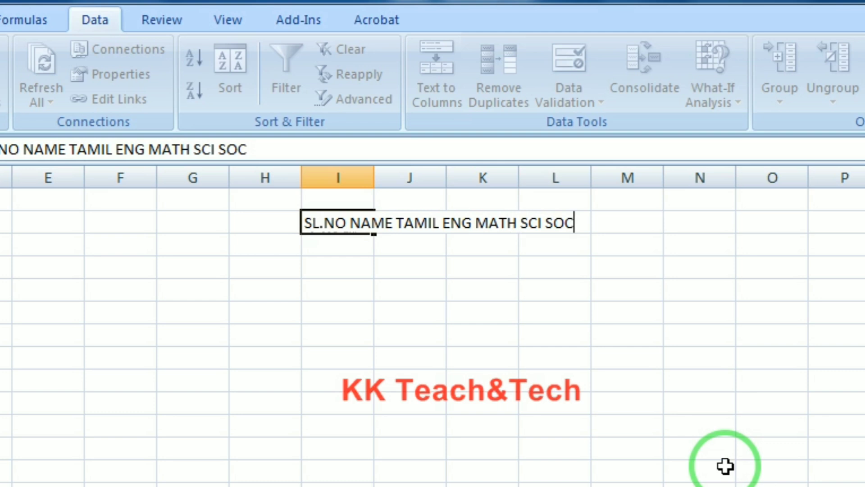
text(.SCI)
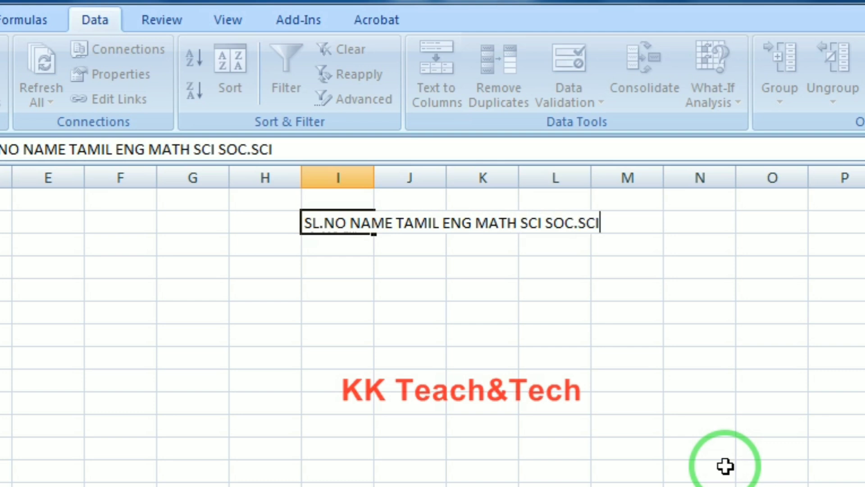
text( TO)
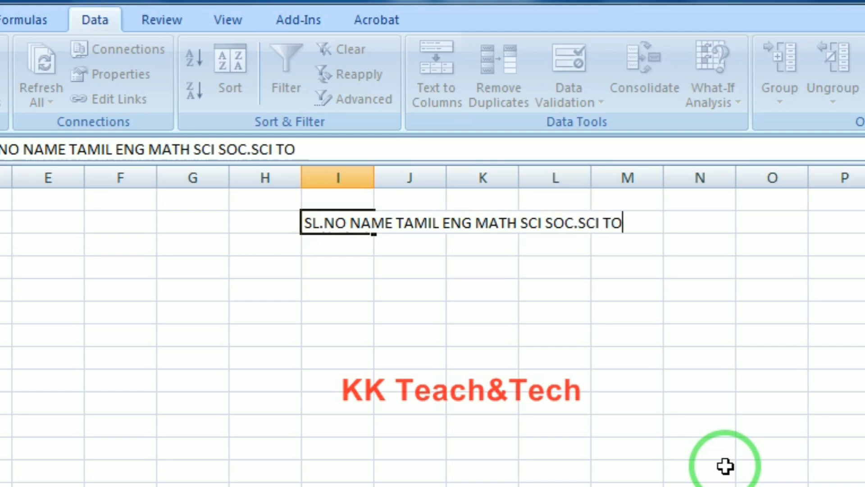
text(TAL)
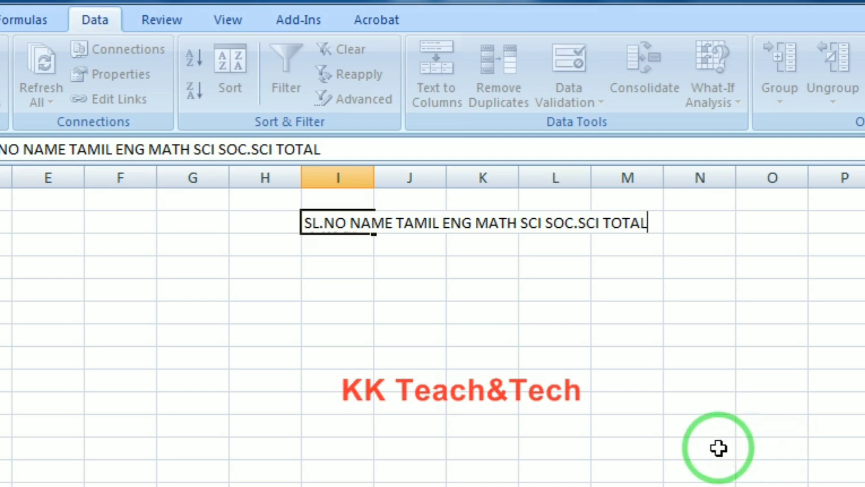
click(695, 448)
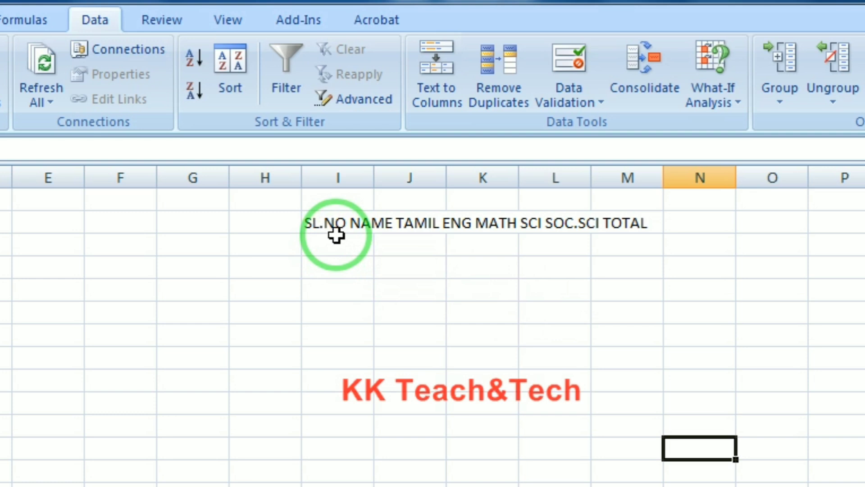
click(321, 232)
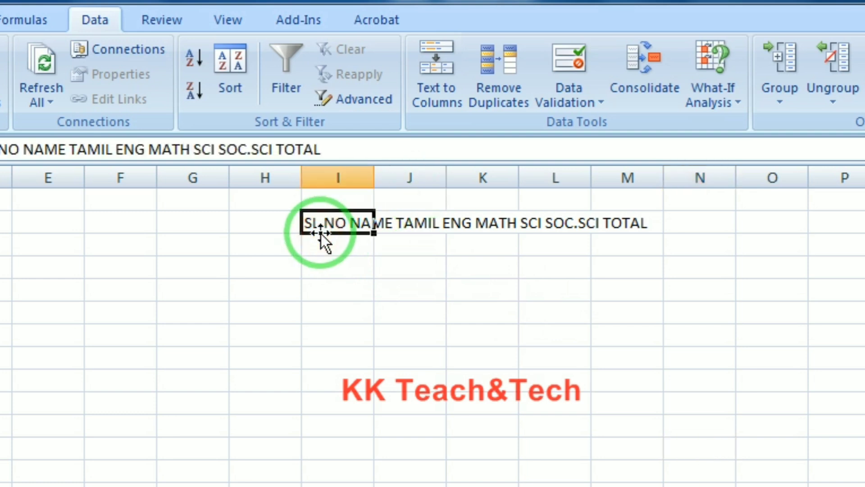
click(332, 288)
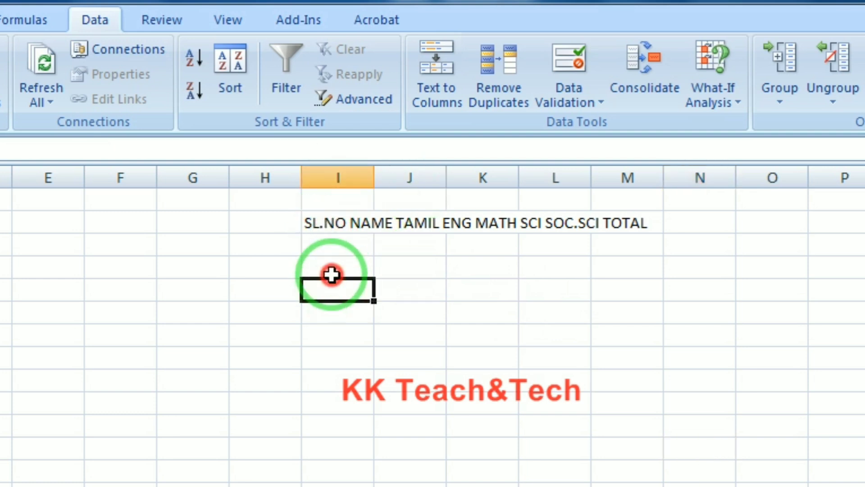
click(326, 223)
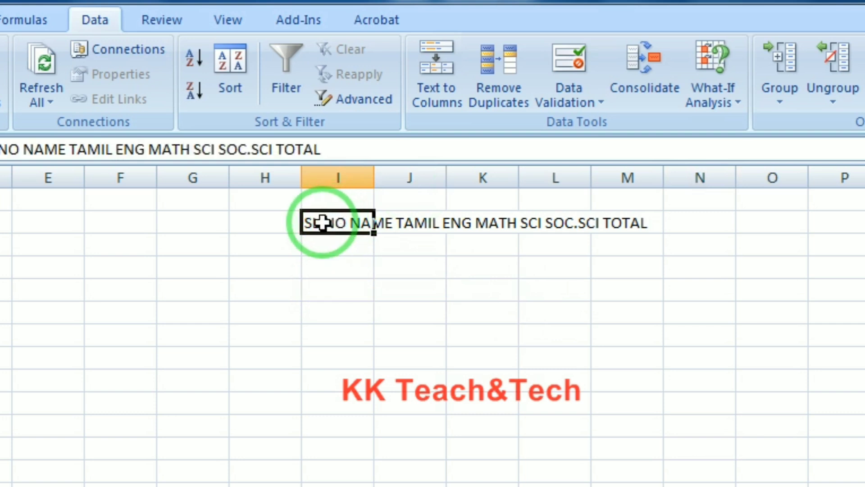
click(340, 266)
click(339, 222)
key(Delete)
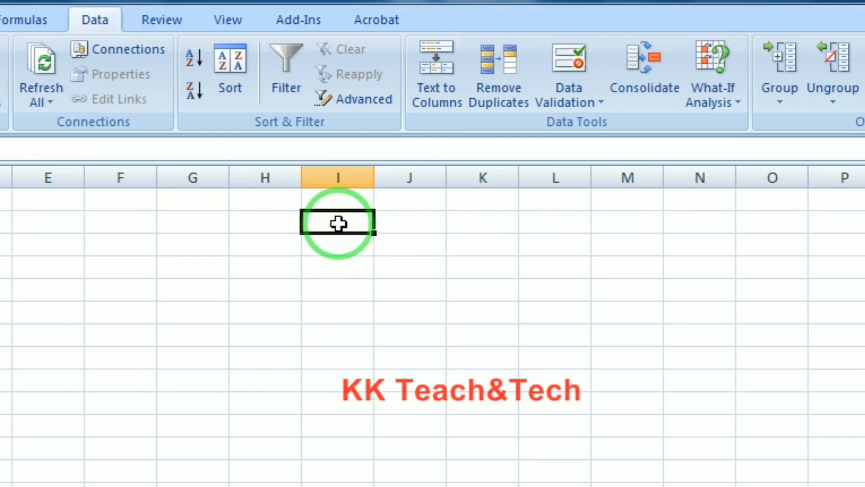
key(ctrl+z)
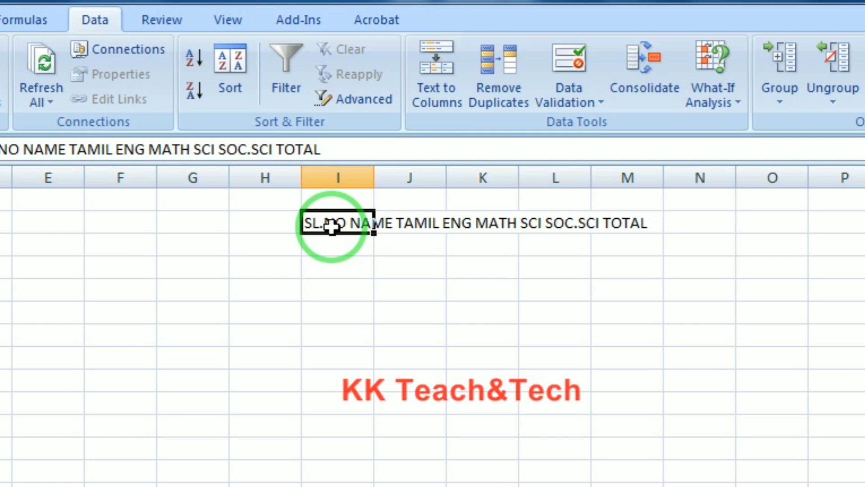
click(352, 305)
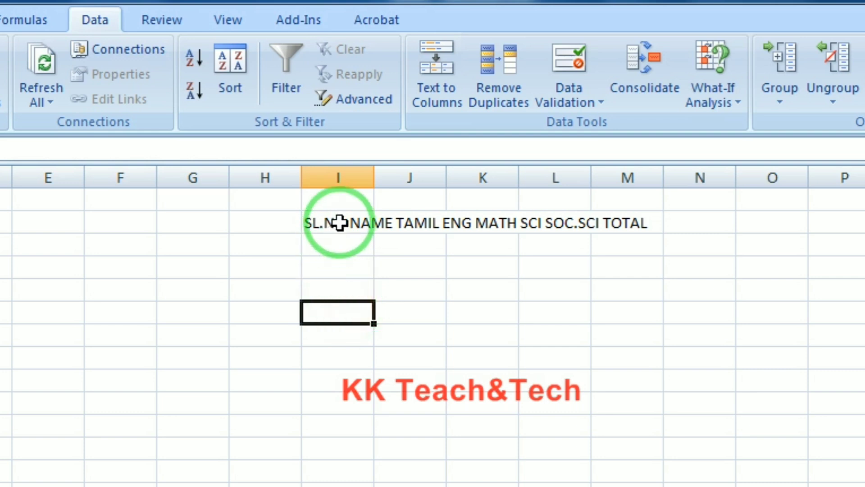
click(340, 222)
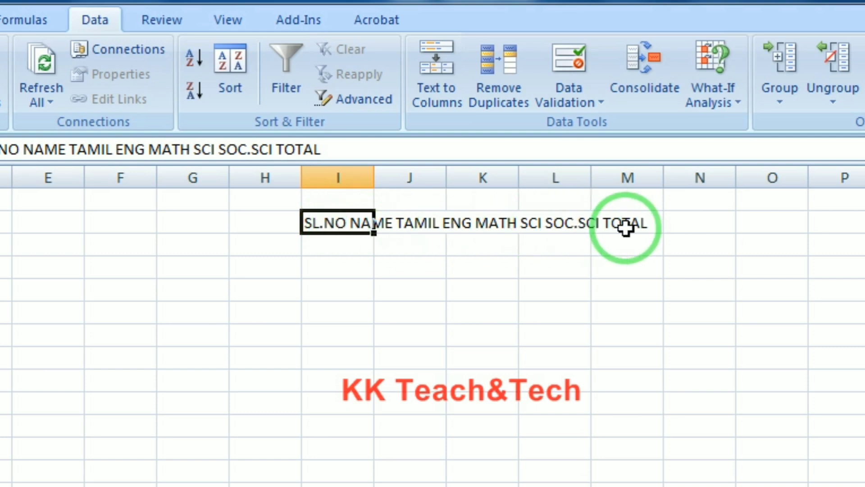
Step: Advance the fixed-width Text to Columns wizard to step 3, breaking the I2 header into eight fields
click(448, 88)
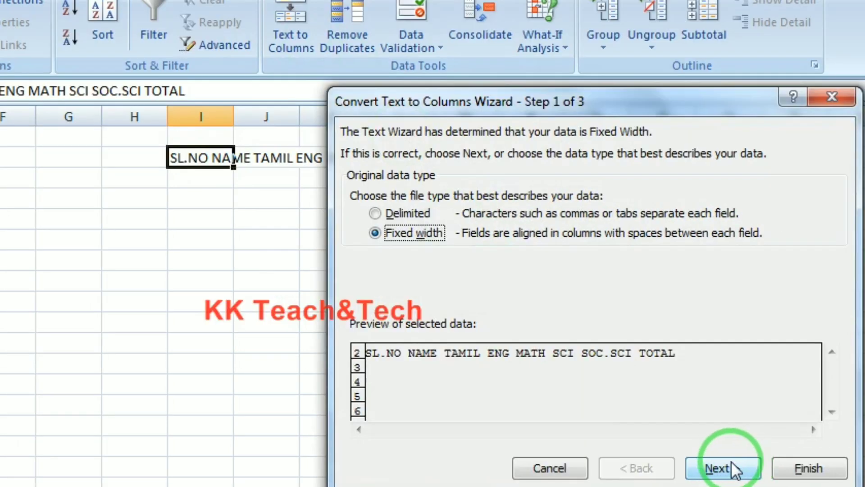
click(734, 469)
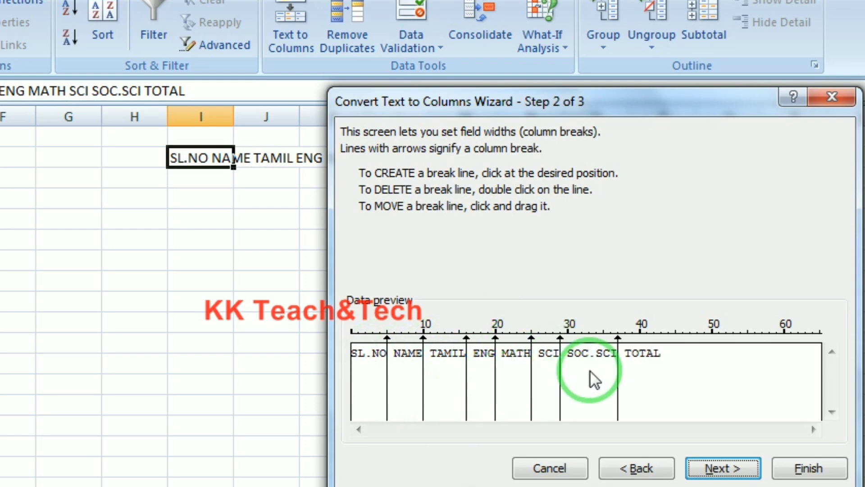
click(742, 470)
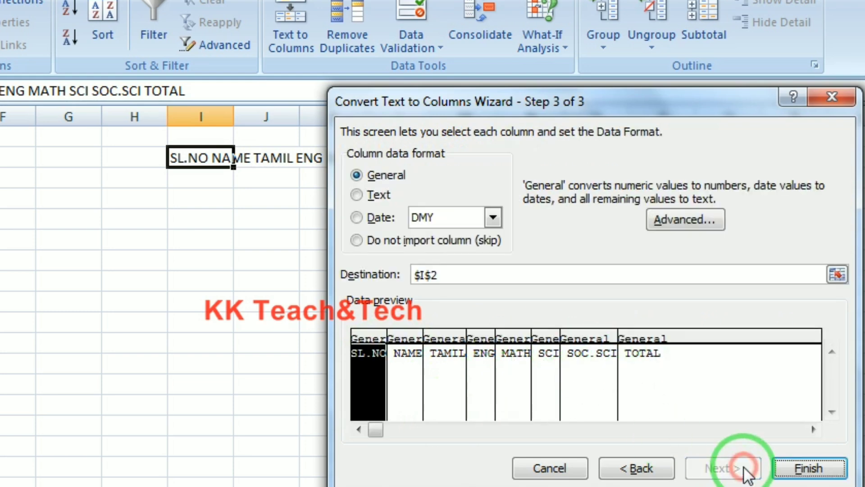
Step: Finish the split and check each header cell, SL.NO through SOC.SCI, across I2:P2
click(810, 467)
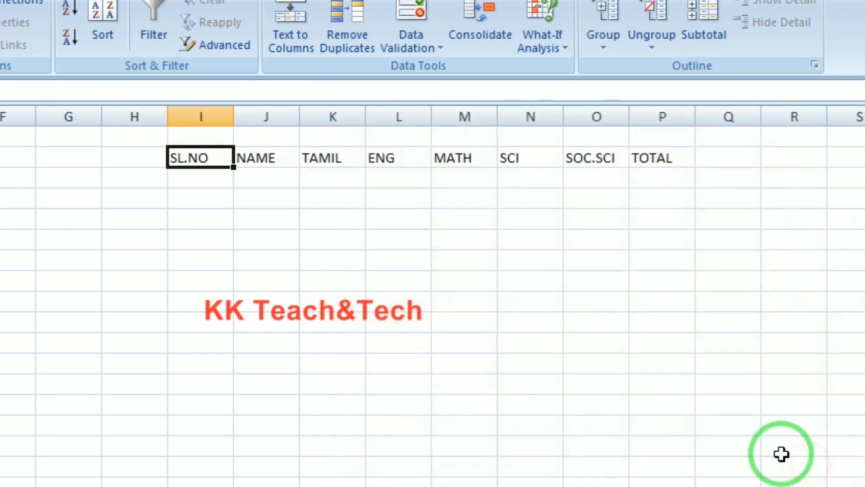
click(332, 335)
click(189, 158)
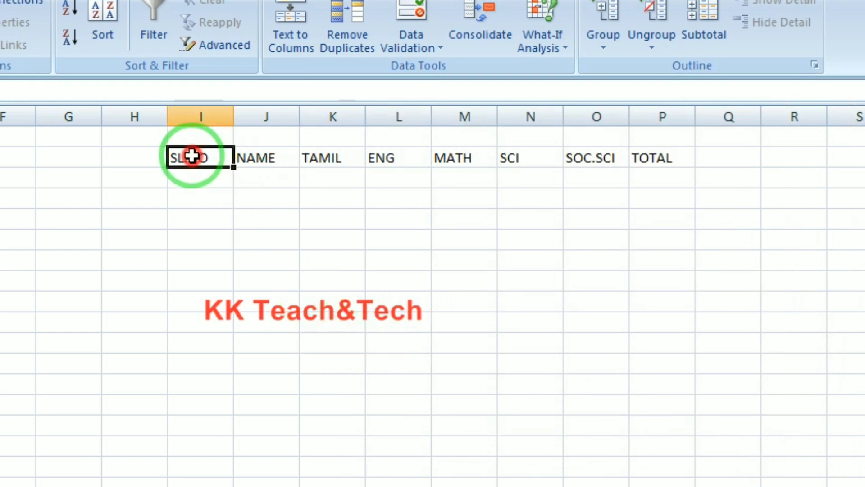
click(257, 159)
click(333, 165)
click(388, 166)
click(454, 159)
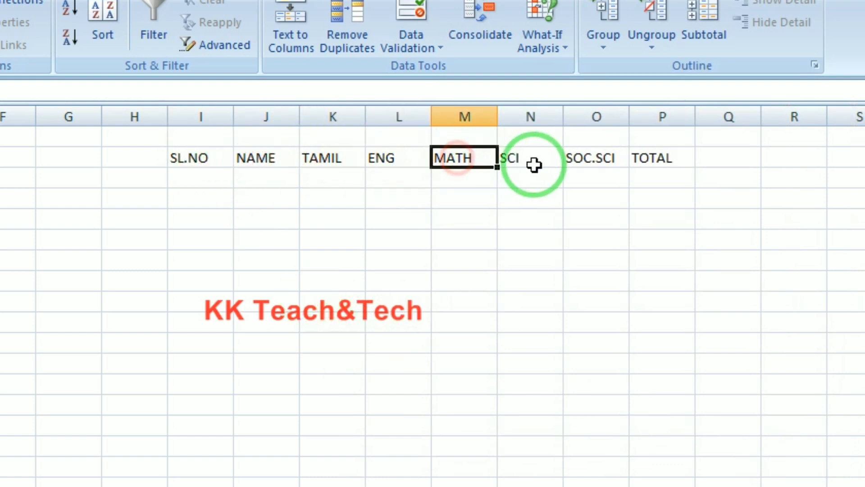
click(550, 163)
click(607, 158)
click(206, 162)
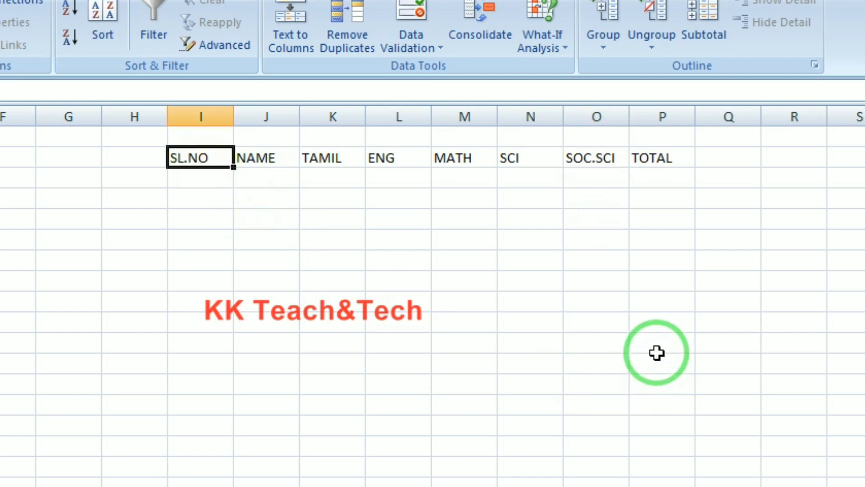
Step: Delete and restore the SL.NO header, then step along the header row from NAME
key(Delete)
key(ctrl+z)
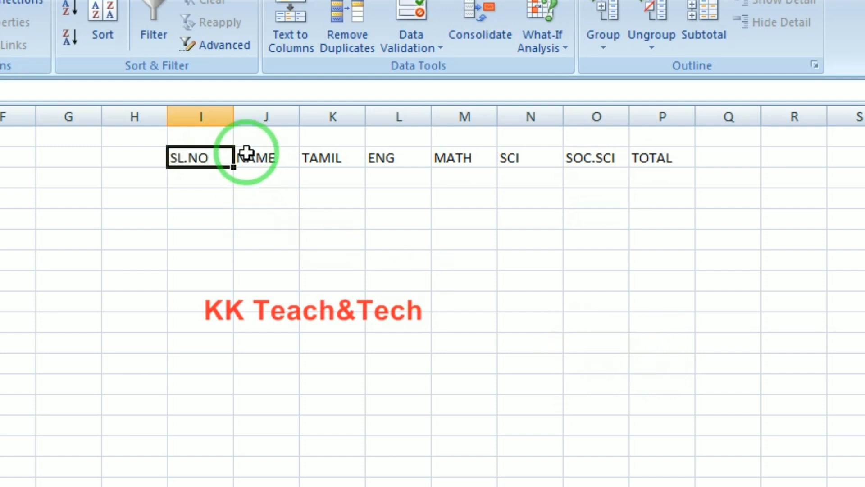
click(211, 158)
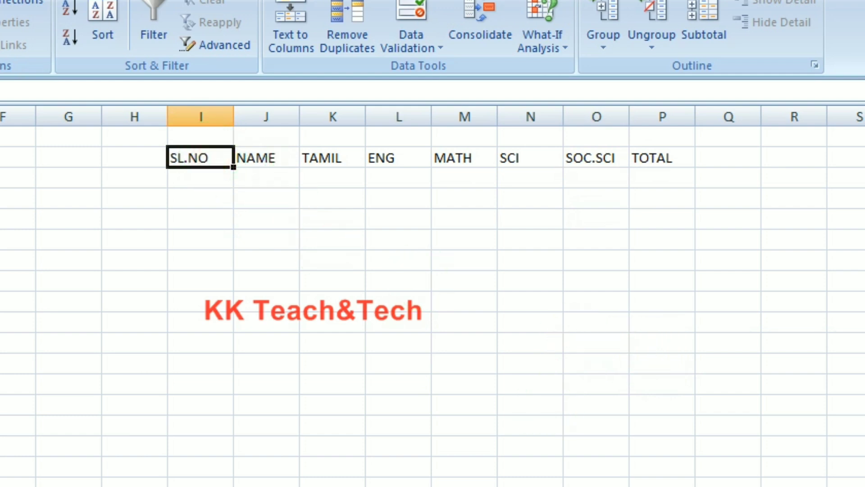
click(265, 158)
key(Right)
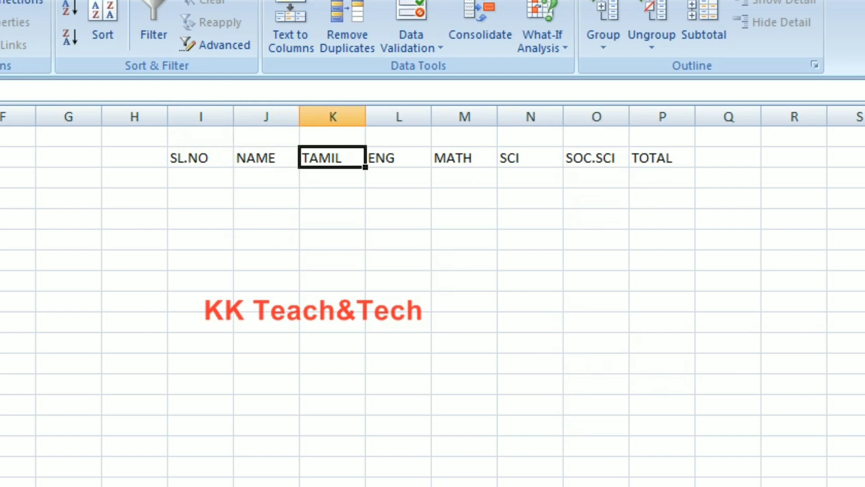
key(Right)
key(Right)
key(Right)
key(Right)
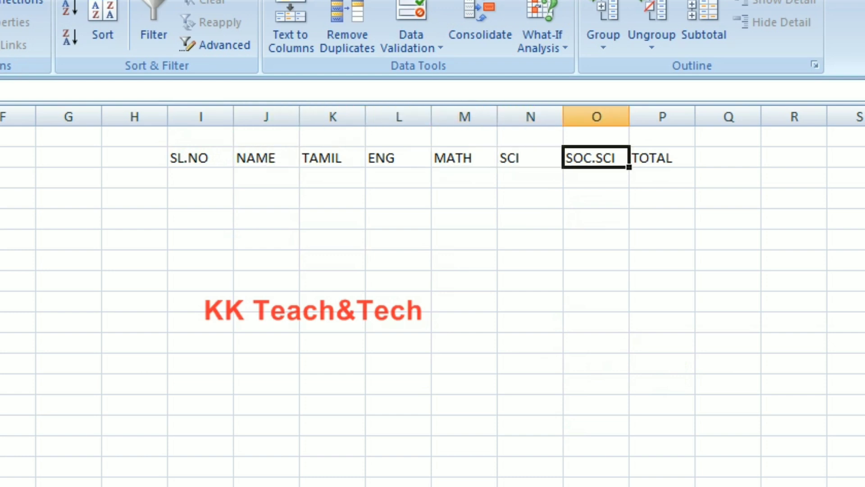
key(Right)
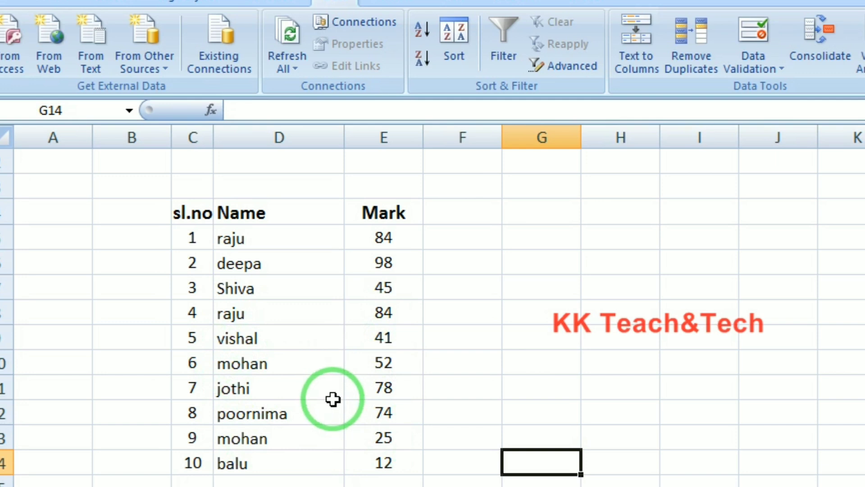
Step: Run Remove Duplicates on the full C4:E14 table with 'My data has headers' unchecked
click(683, 324)
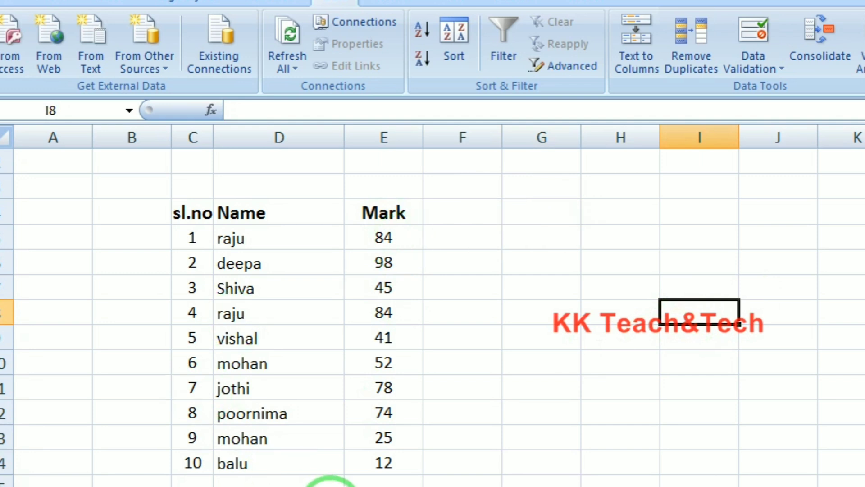
click(278, 477)
mouse_move(187, 212)
mouse_down()
mouse_move(409, 340)
mouse_move(400, 464)
mouse_up()
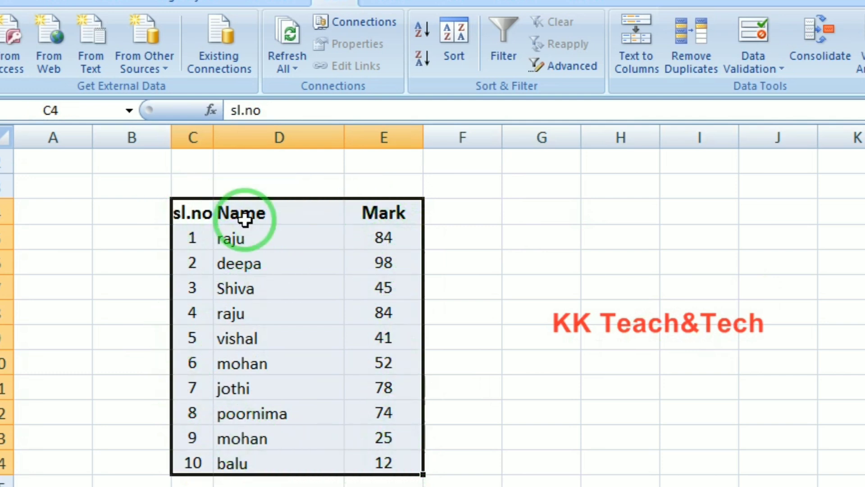
click(692, 72)
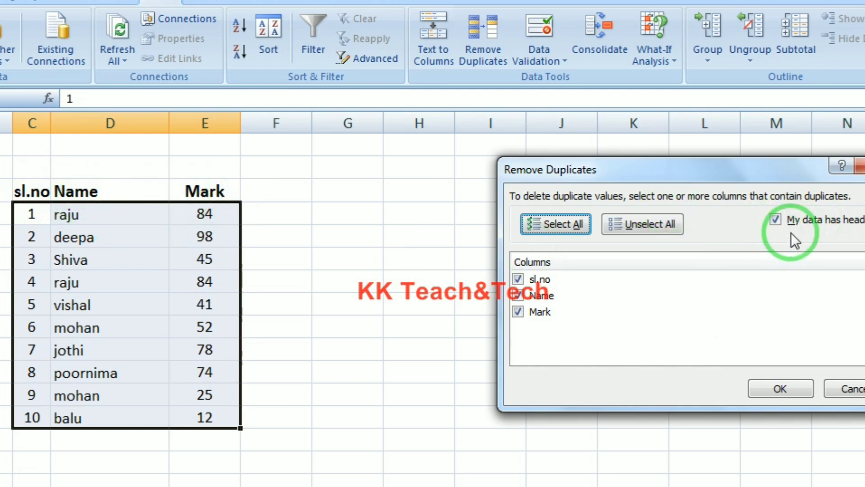
click(775, 220)
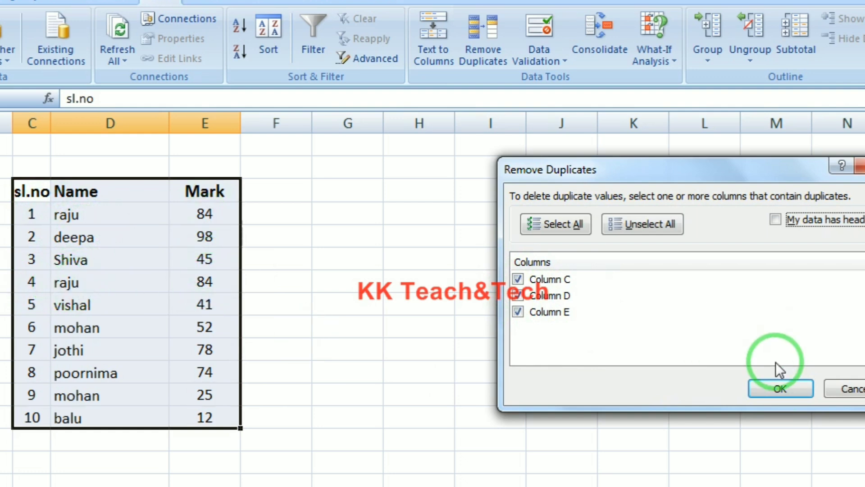
click(778, 389)
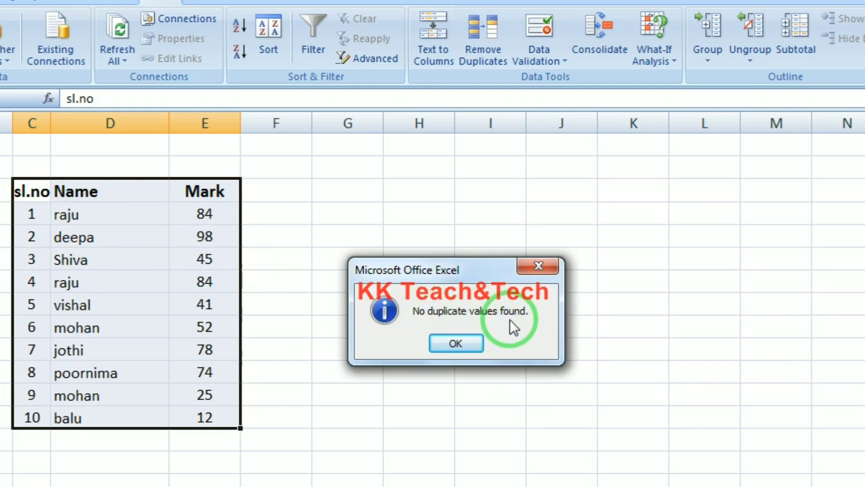
Step: Acknowledge the 'No duplicate values found' message
click(456, 344)
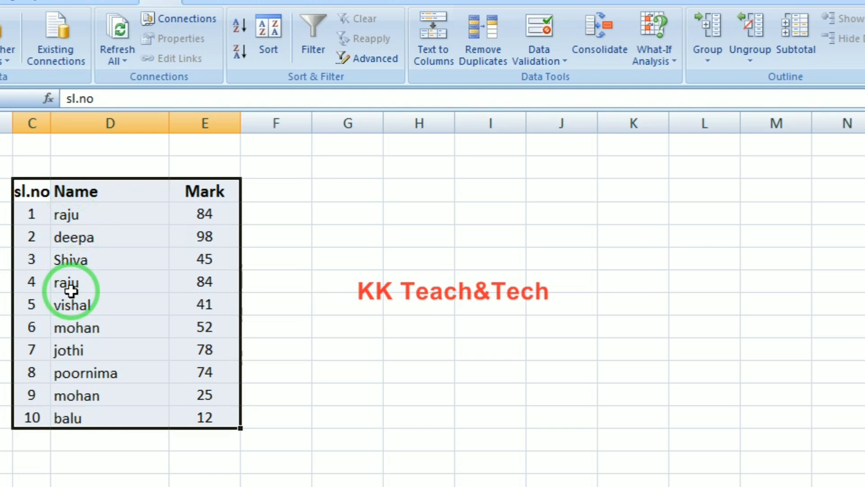
Step: Select only the Name and Mark columns, from D4 down to E14
click(420, 349)
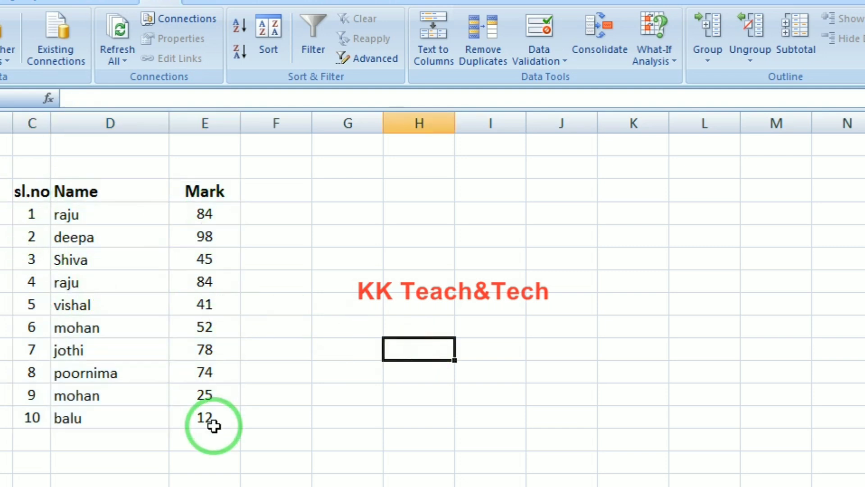
mouse_move(70, 190)
mouse_down()
mouse_move(211, 399)
mouse_move(210, 423)
mouse_up()
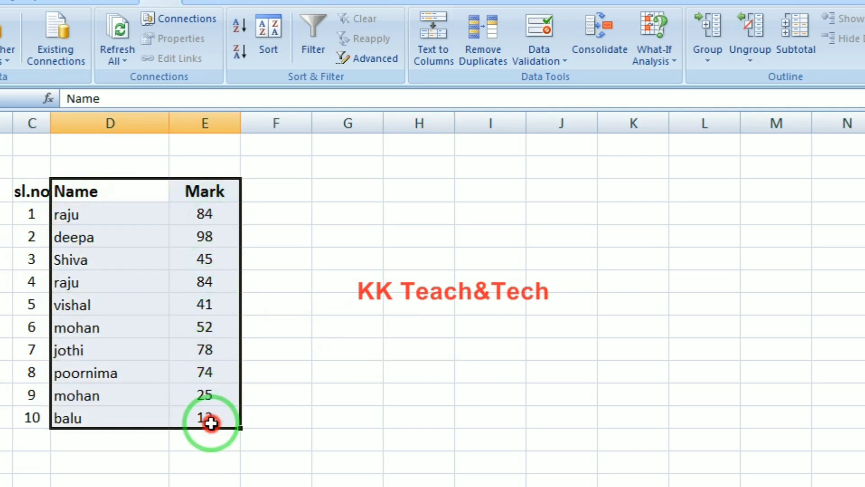
Step: Remove duplicates on Name and Mark with headers unchecked, dropping the repeated raju 84 row
click(493, 47)
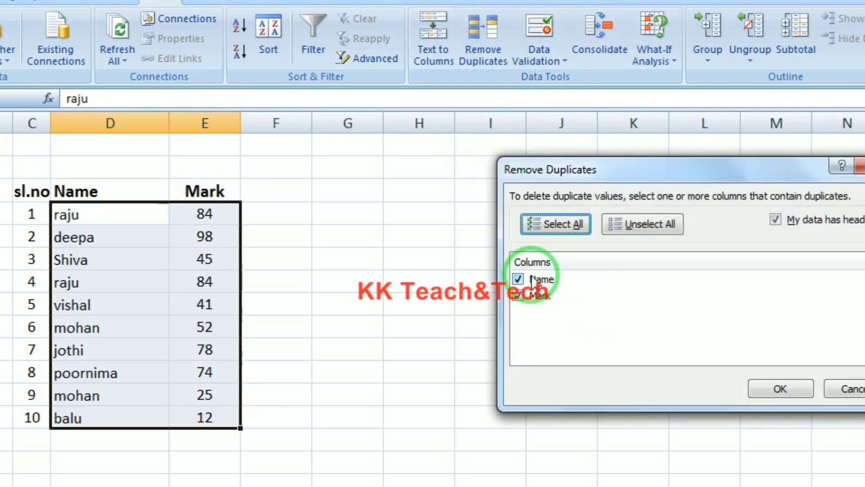
click(776, 220)
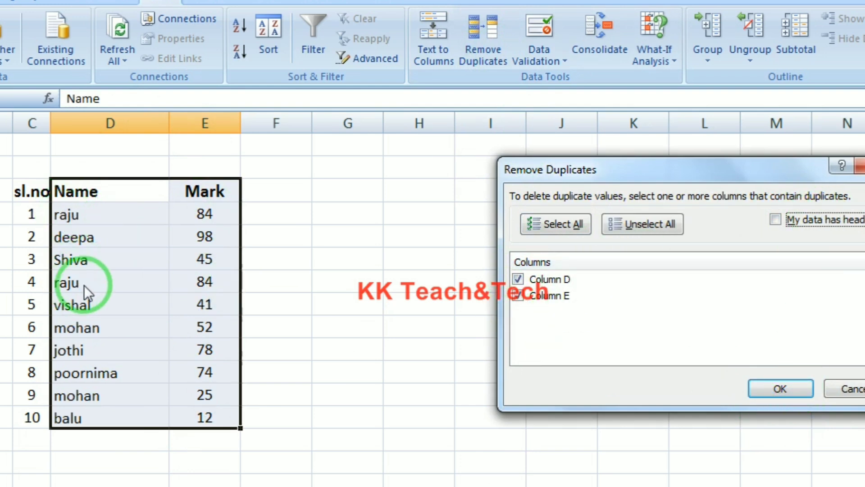
click(781, 388)
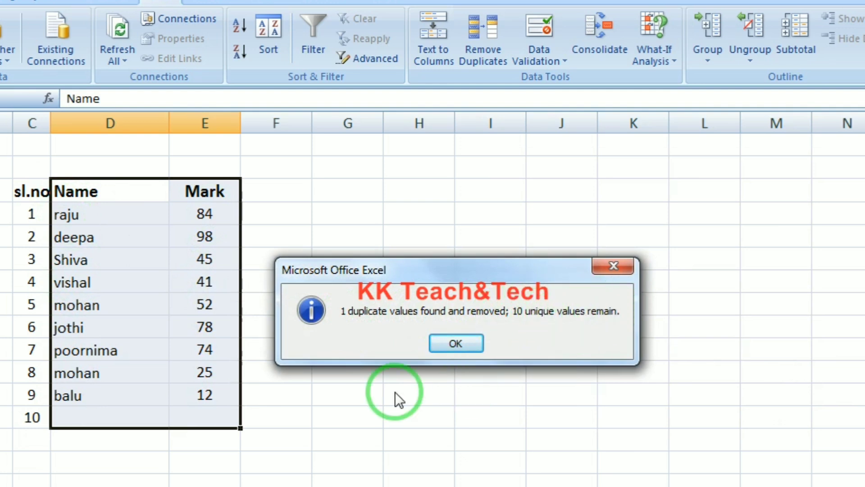
click(450, 342)
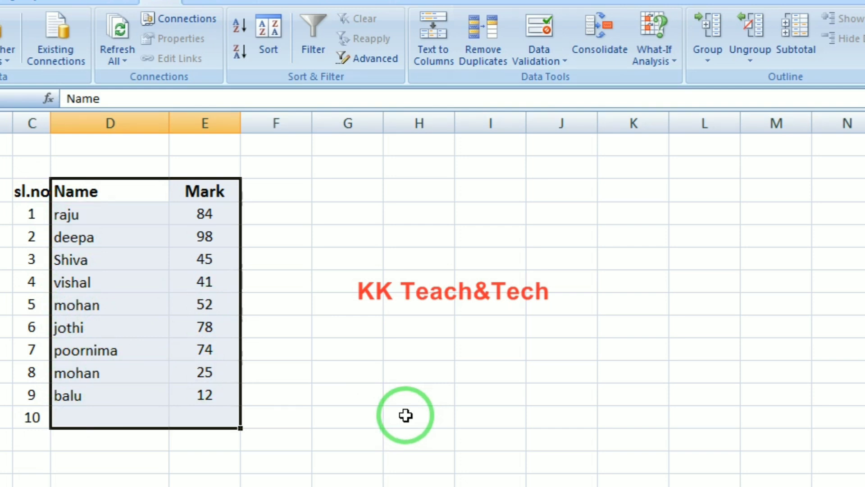
Step: Undo the last removal and select the ten names in D5:D14
key(ctrl+z)
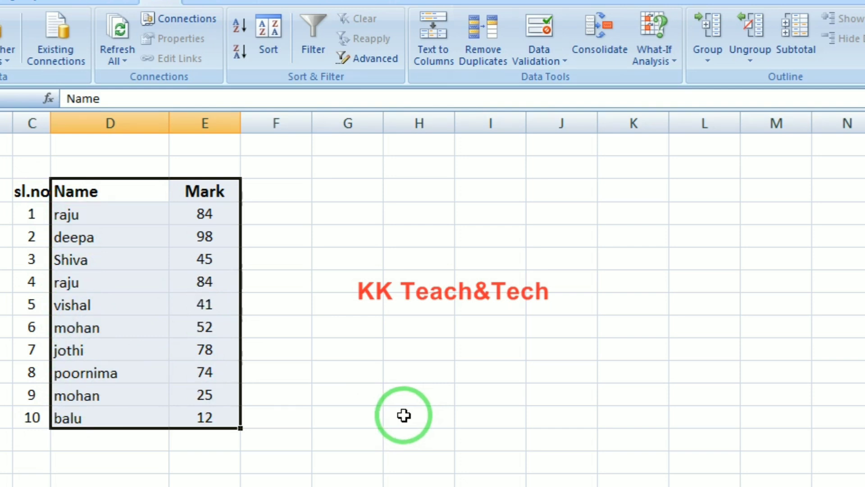
click(404, 415)
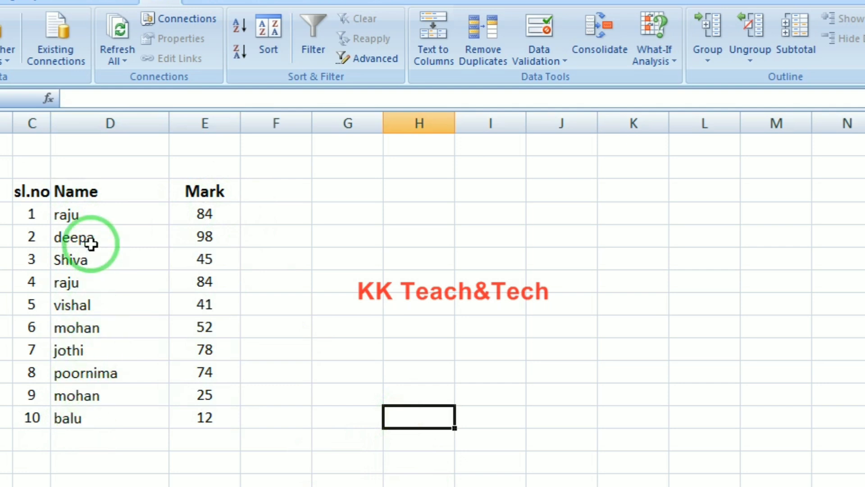
click(78, 216)
drag(77, 216, 77, 412)
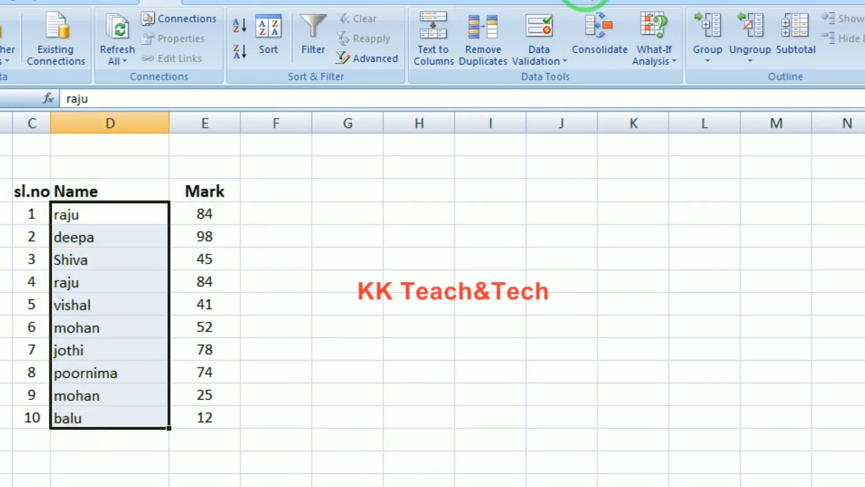
Step: Remove duplicates within the current Name selection only, keeping Mark values unchanged
click(494, 49)
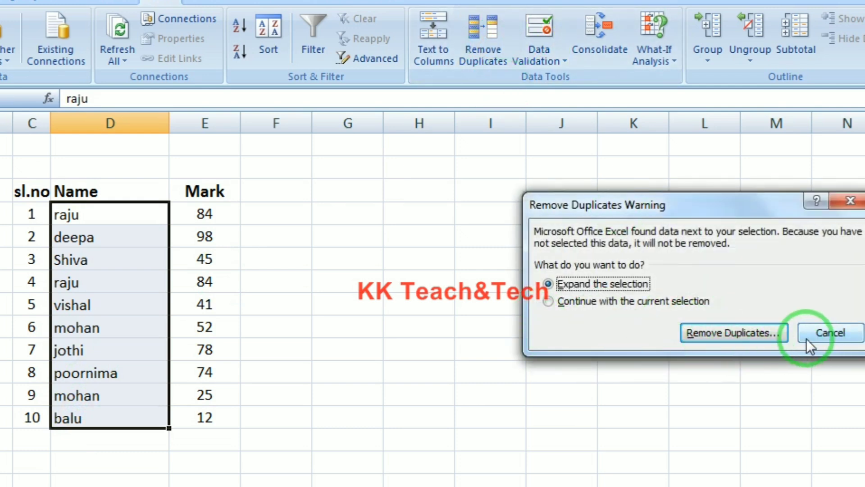
click(624, 302)
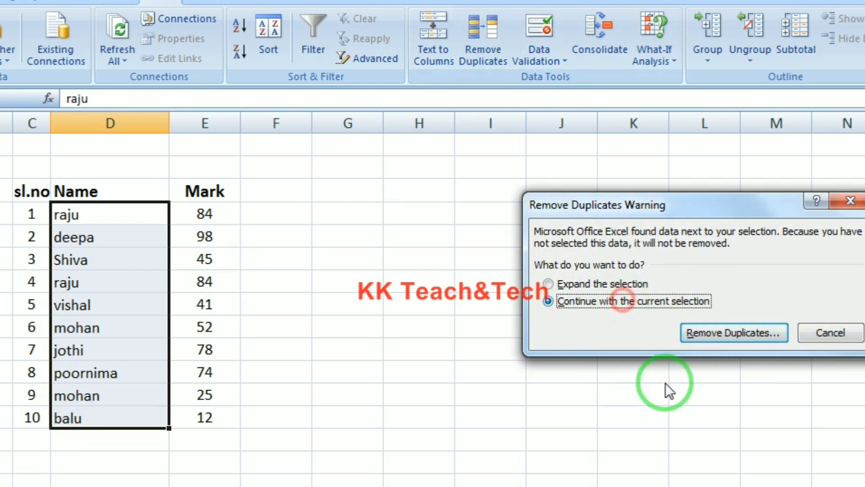
click(740, 332)
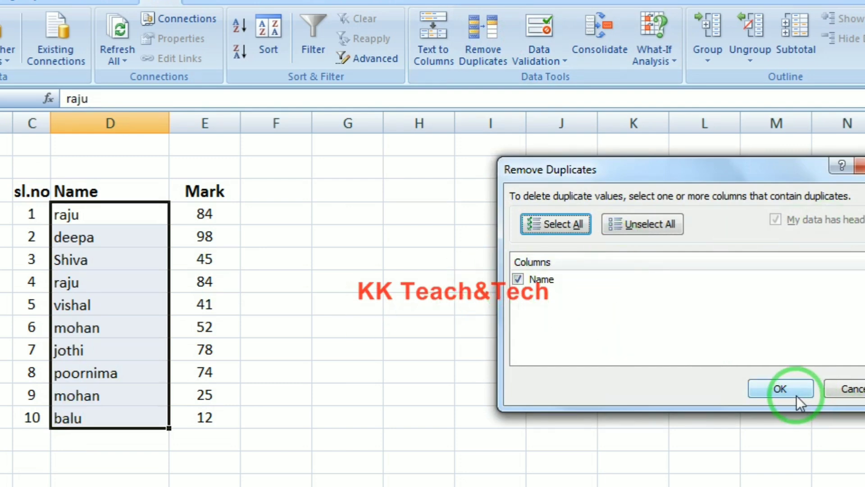
click(781, 389)
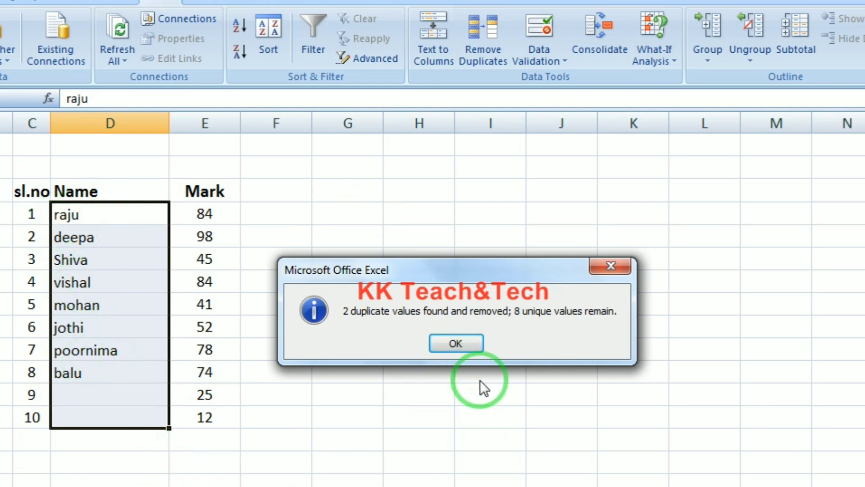
Step: Dismiss the 2-values-removed message and select the table D4:F14 with headers
click(449, 339)
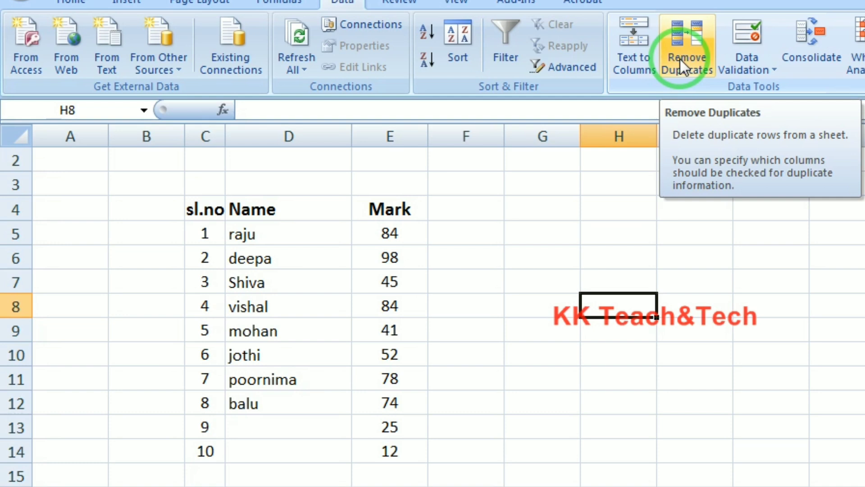
mouse_move(247, 209)
mouse_down()
mouse_move(485, 240)
mouse_move(482, 452)
mouse_up()
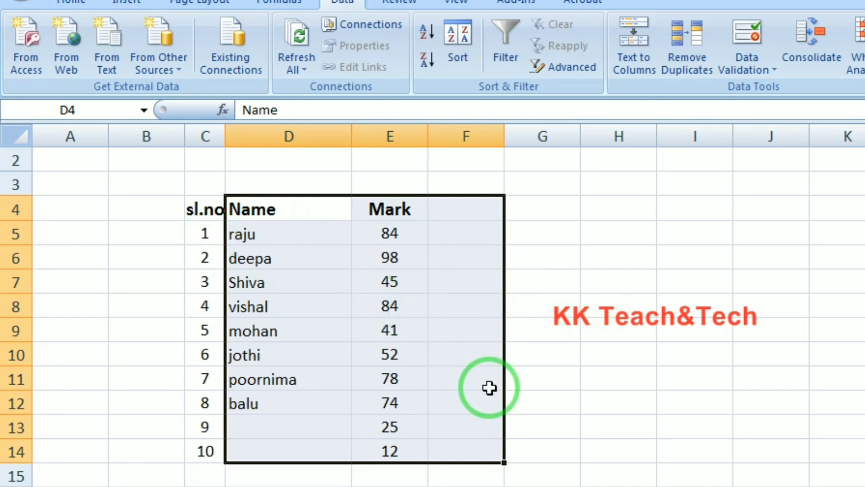
Step: Deselect the names list and bring up the 2020 workbook's SALES 2020 item-code table
click(619, 380)
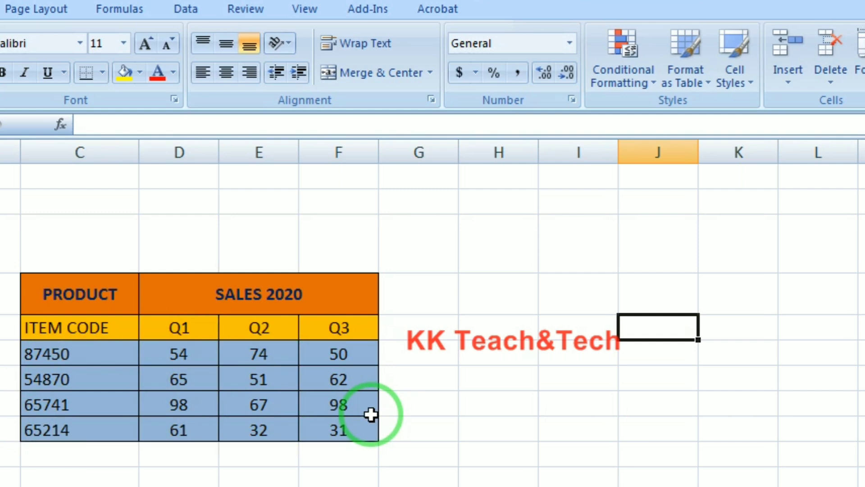
Step: Save the workbook to the Desktop as an Excel Workbook named '2020 SALES'
click(21, 18)
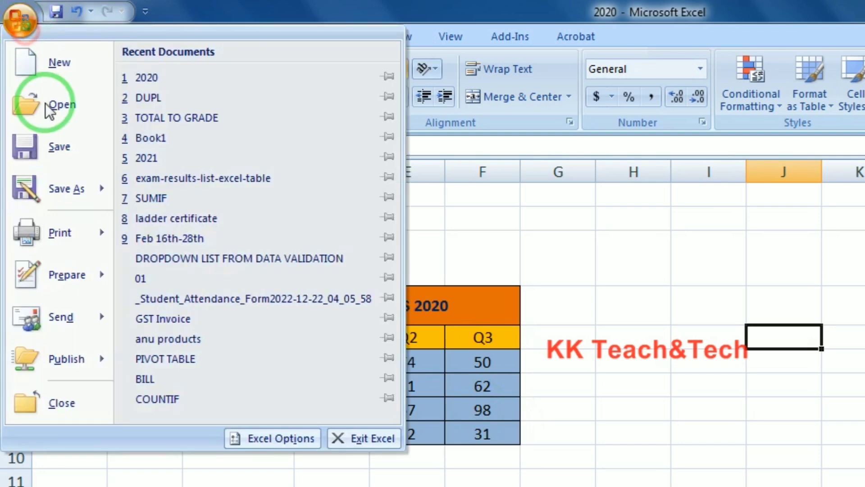
click(69, 190)
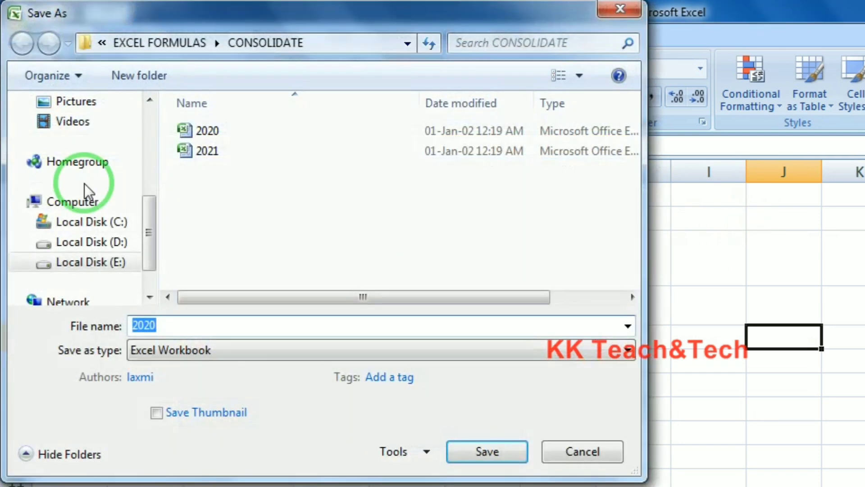
drag(155, 233, 155, 145)
click(88, 173)
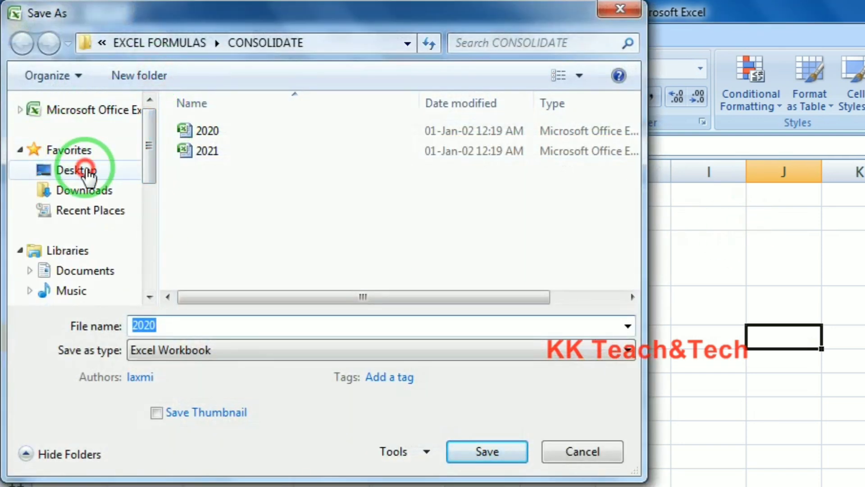
double_click(169, 325)
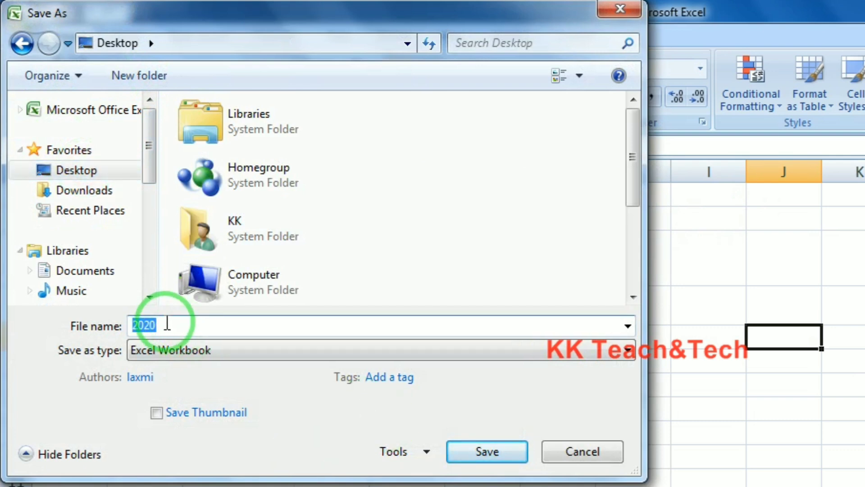
click(180, 324)
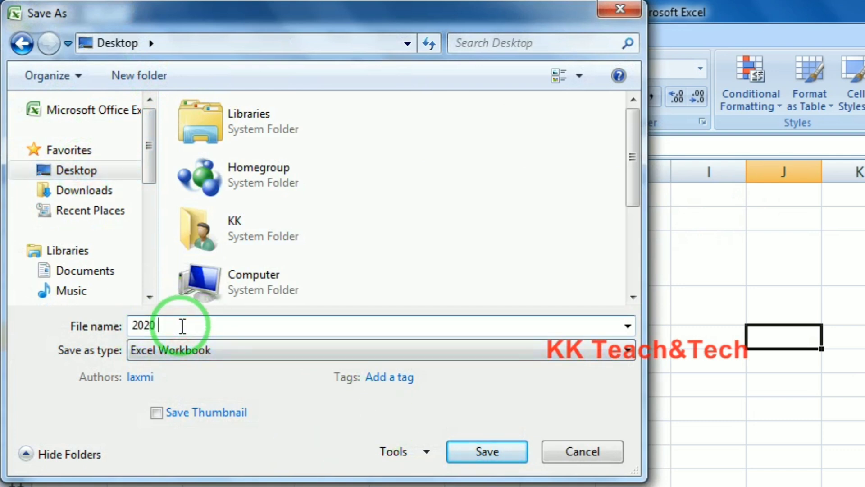
text(SALES)
click(482, 451)
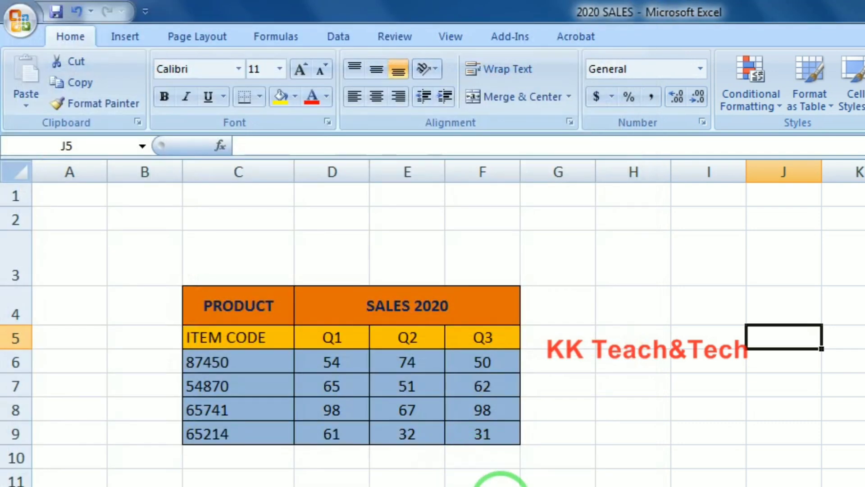
click(500, 486)
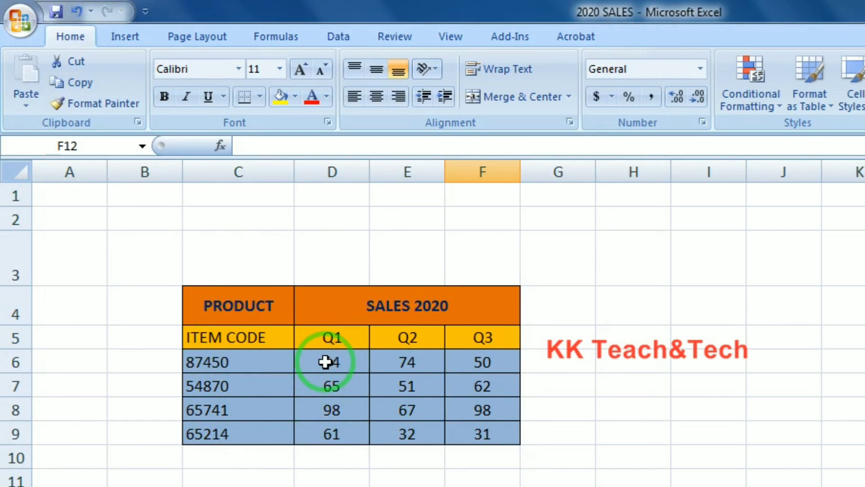
Step: Set item 87450's Q1–Q3 sales to 87, 35 and 45
double_click(332, 360)
click(350, 361)
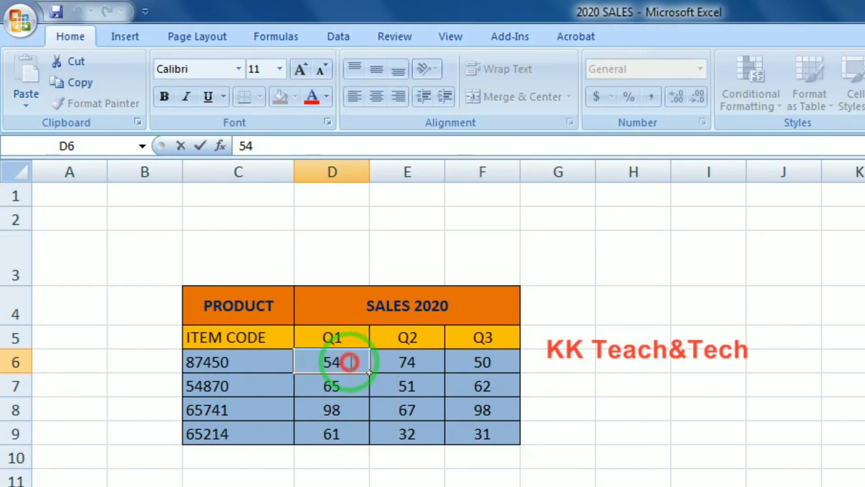
key(BackSpace)
key(BackSpace)
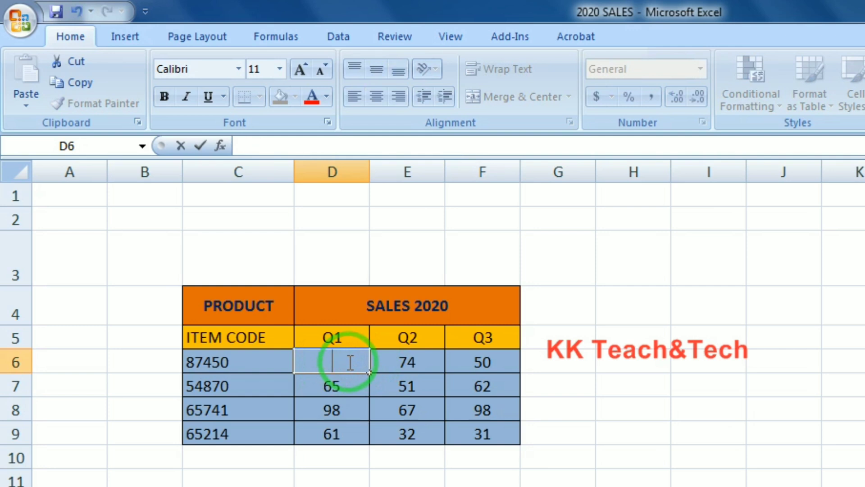
text(87)
double_click(413, 370)
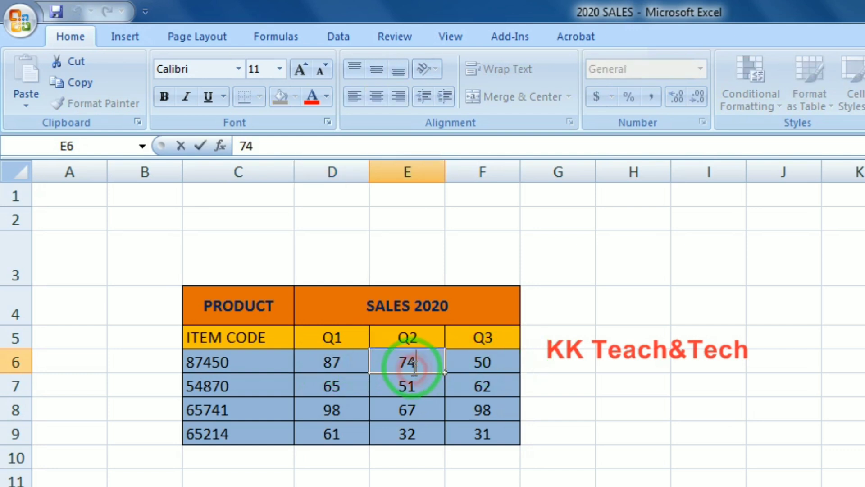
key(BackSpace)
key(BackSpace)
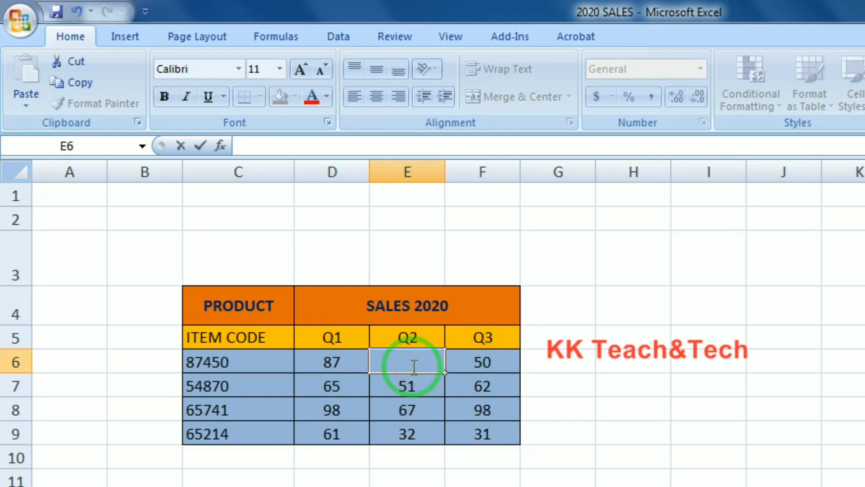
text(35)
key(Tab)
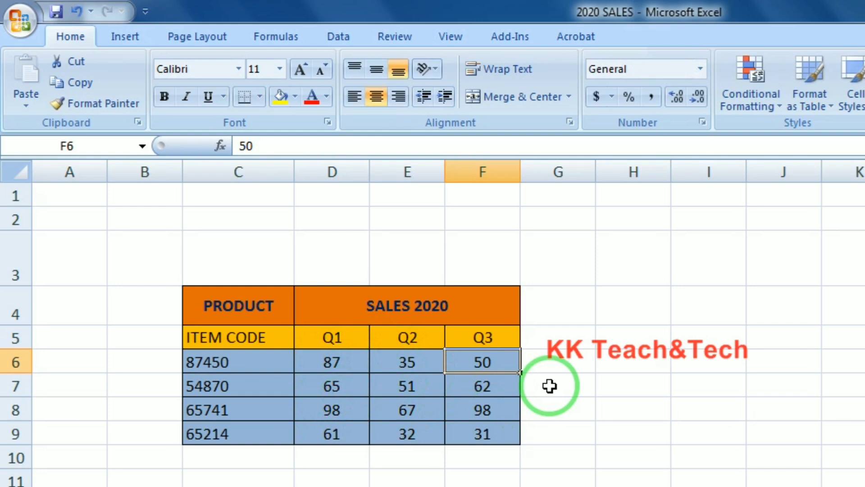
text(45)
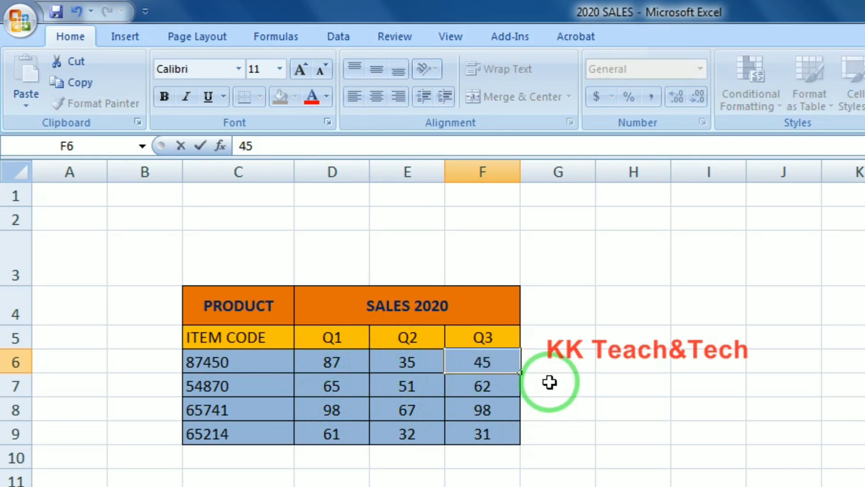
key(Return)
Step: Set item 54870's Q1–Q3 sales to 41, 32 and 84
key(Left)
key(Left)
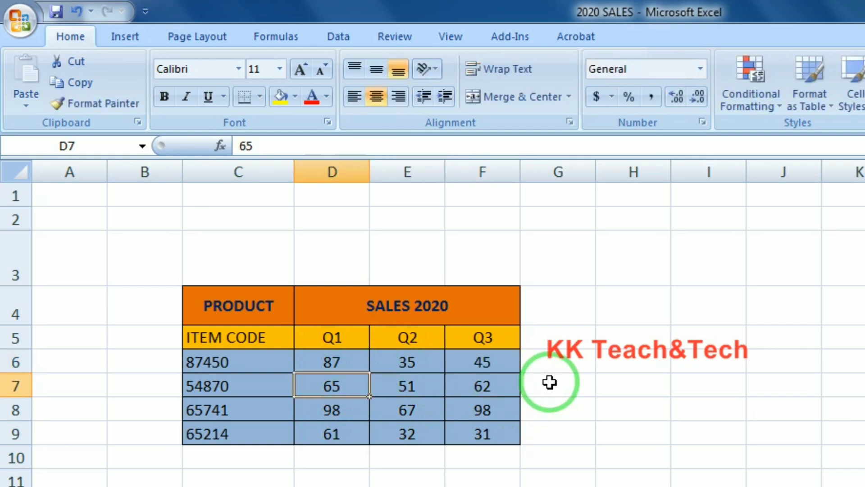
text(41)
key(Tab)
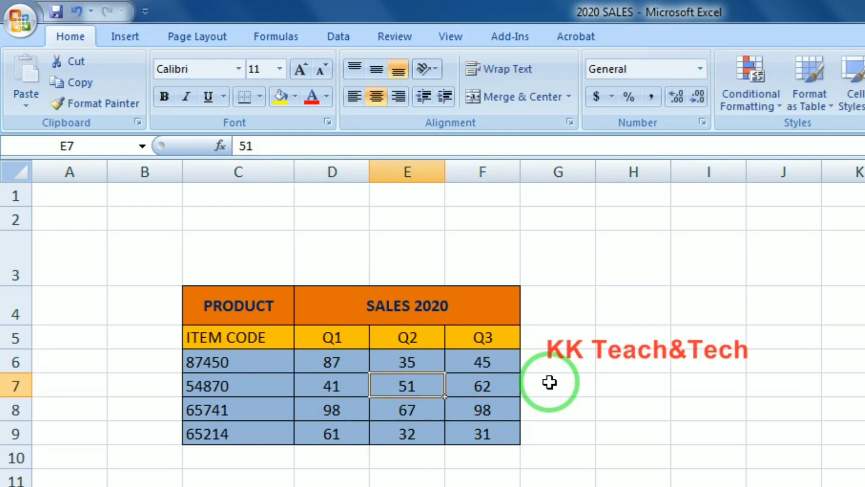
text(32)
key(Tab)
text(8)
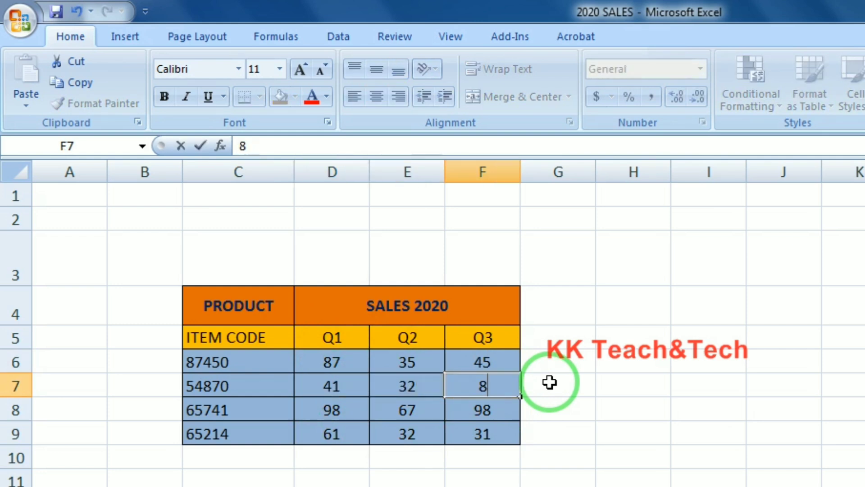
text(4)
key(Return)
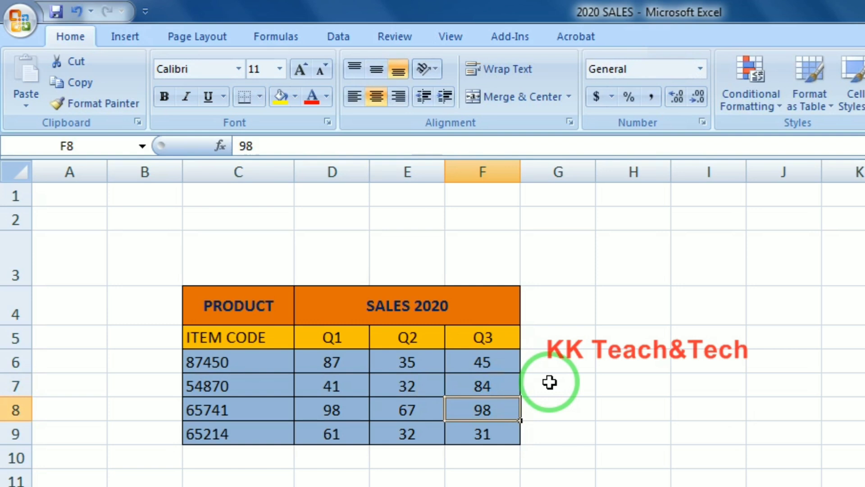
Step: Enter 96, 47, 12 for item 65741 and 14, 25, 36 for item 65214
text(12)
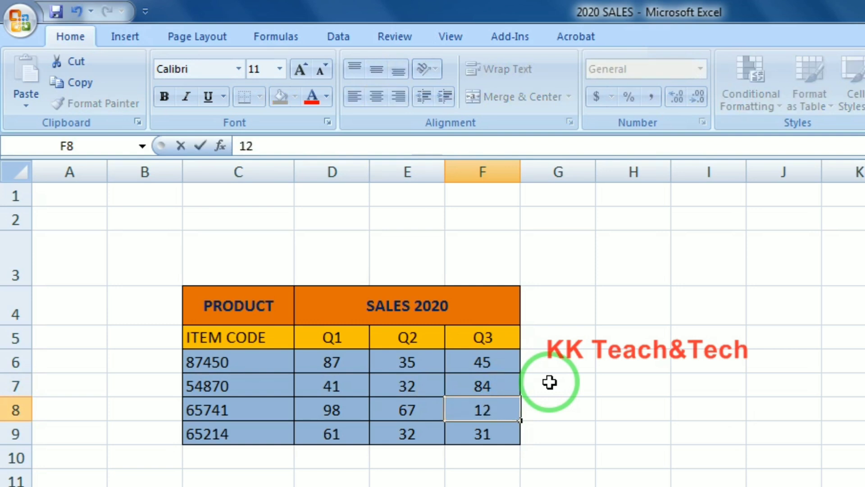
key(Left)
text(47)
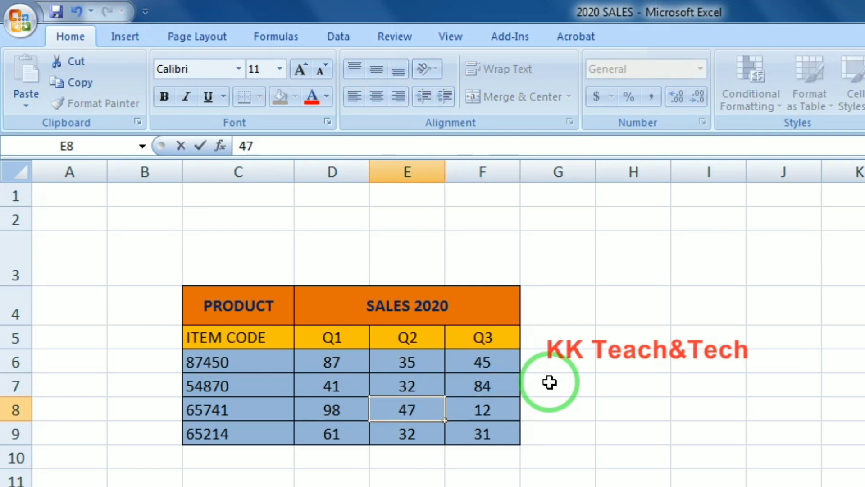
key(Left)
text(96)
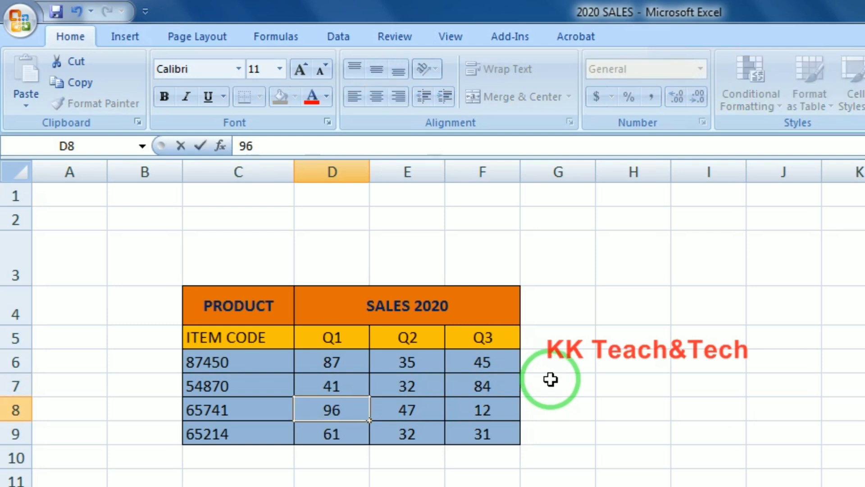
key(Return)
text(14)
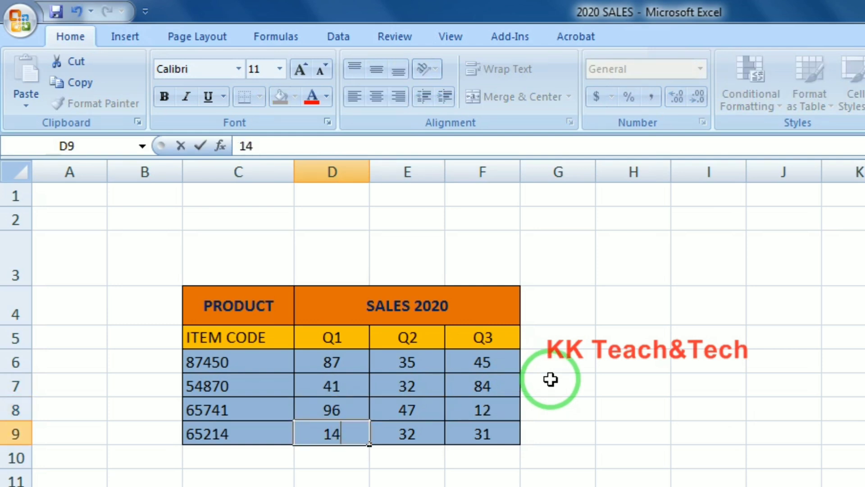
key(Right)
text(2)
text(3)
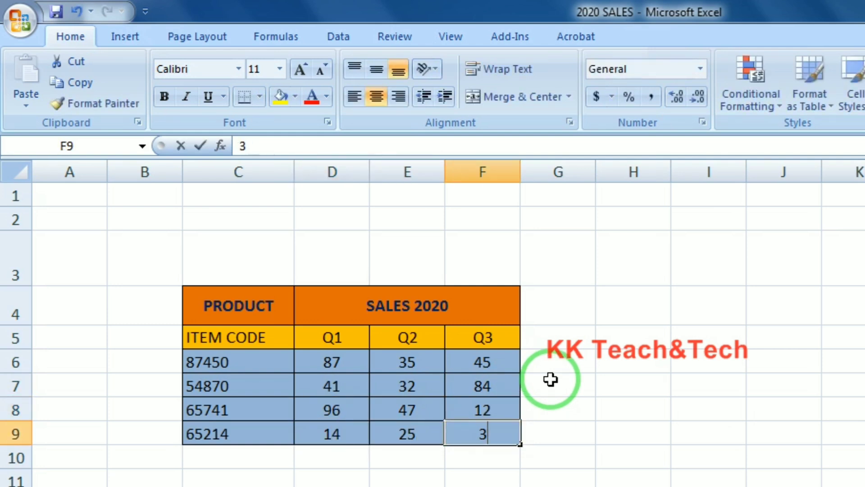
text(6)
key(Tab)
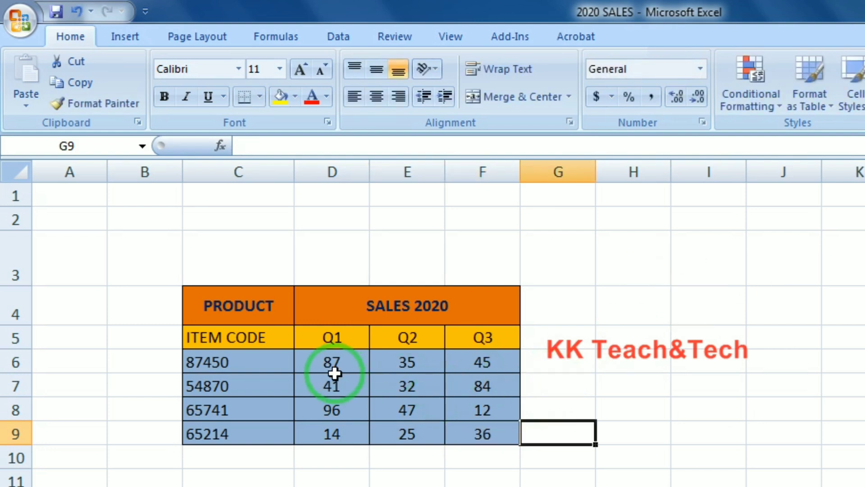
Step: Change the table heading from SALES 2020 to SALES 2021, then start Save As
double_click(447, 304)
text(1)
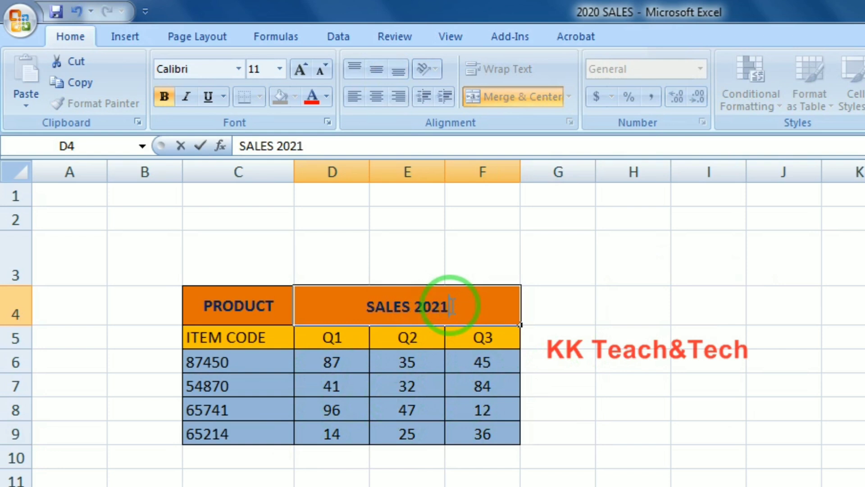
click(656, 361)
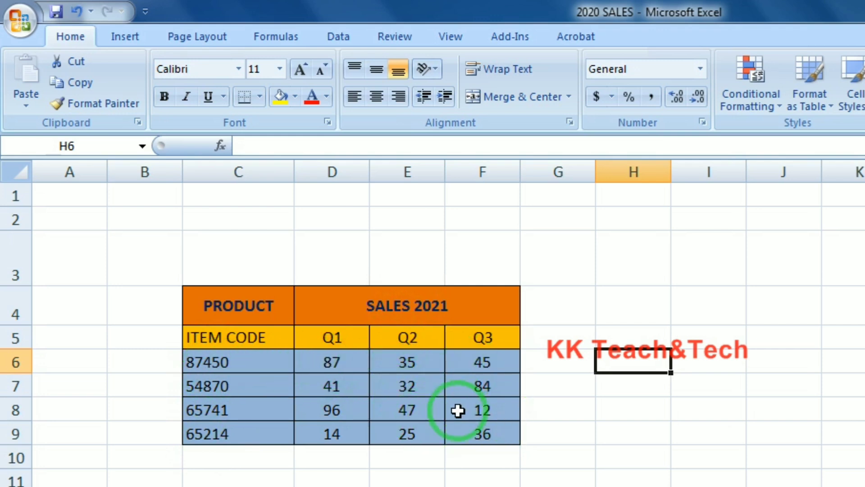
click(33, 26)
click(57, 194)
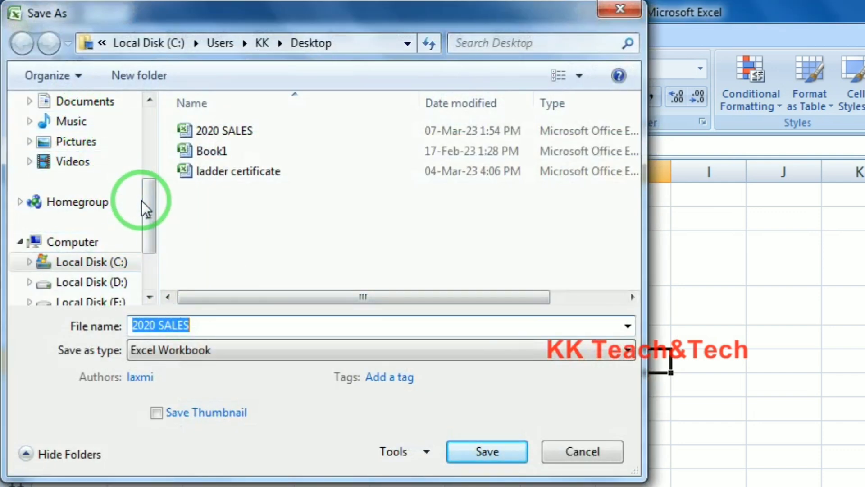
Step: Save the edited workbook to the Desktop under the name '2021 SALES'
drag(151, 199, 151, 122)
click(82, 169)
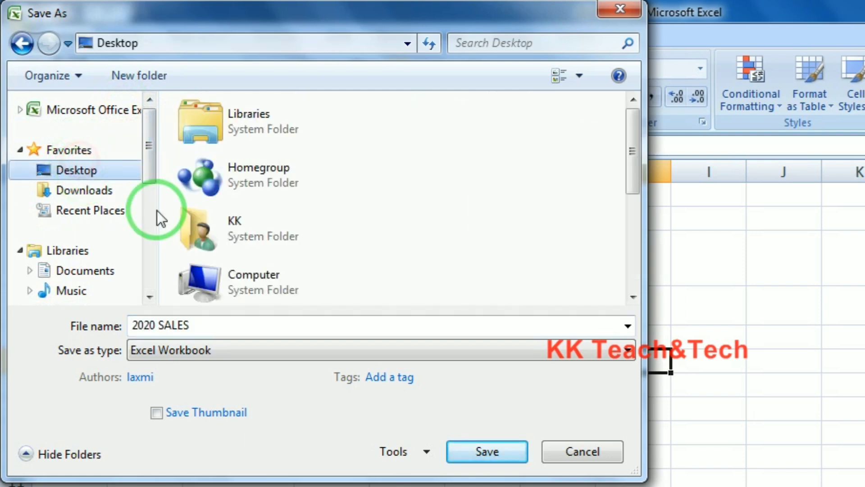
drag(131, 326, 214, 325)
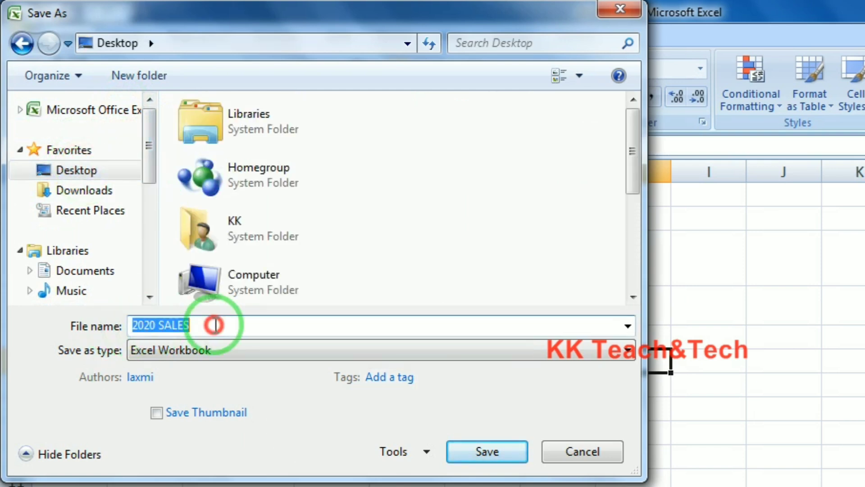
click(151, 324)
text(1)
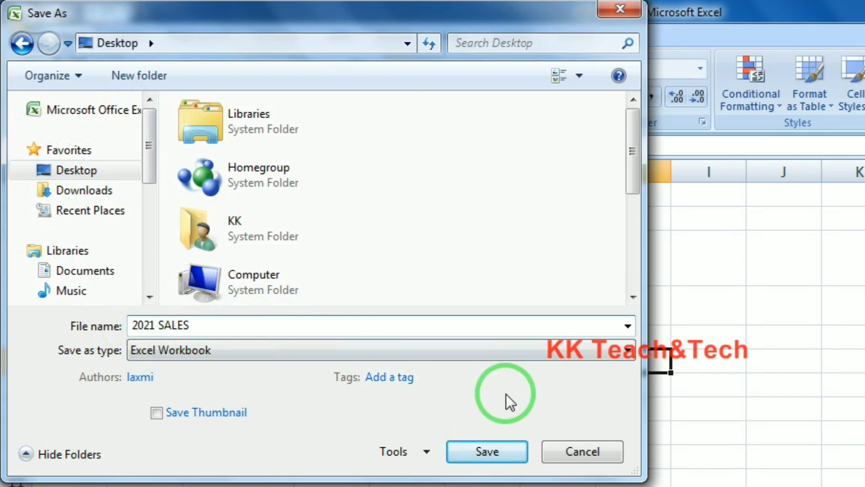
click(492, 450)
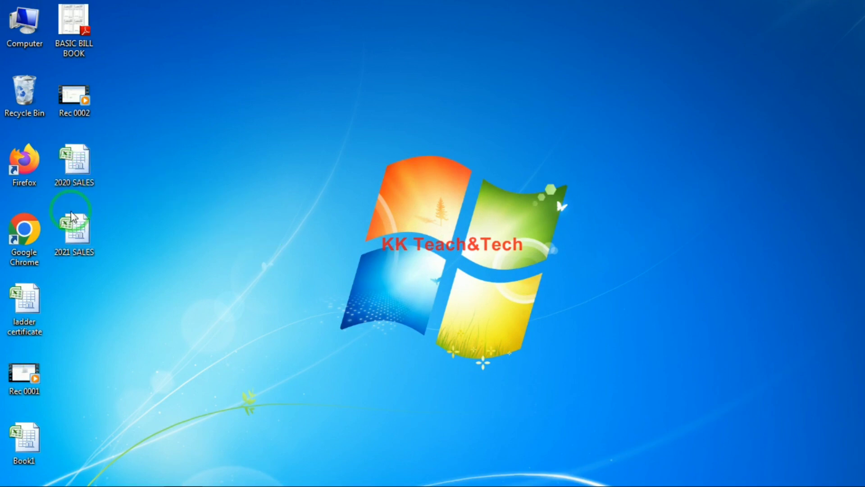
Step: Open 2020 SALES from the desktop, minimize it, then open 2021 SALES in front
click(82, 178)
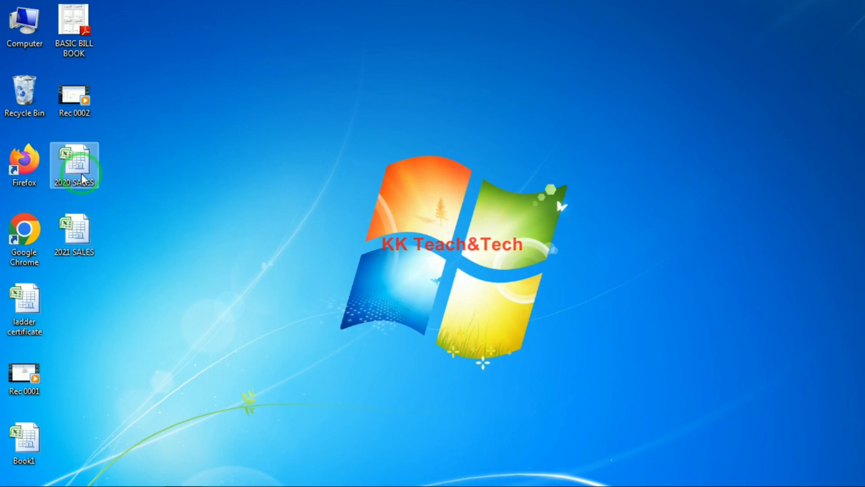
click(85, 172)
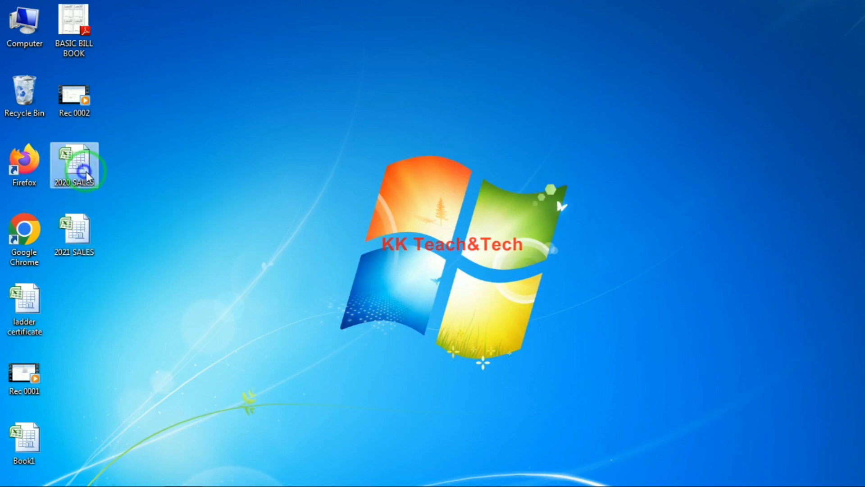
right_click(85, 174)
click(120, 158)
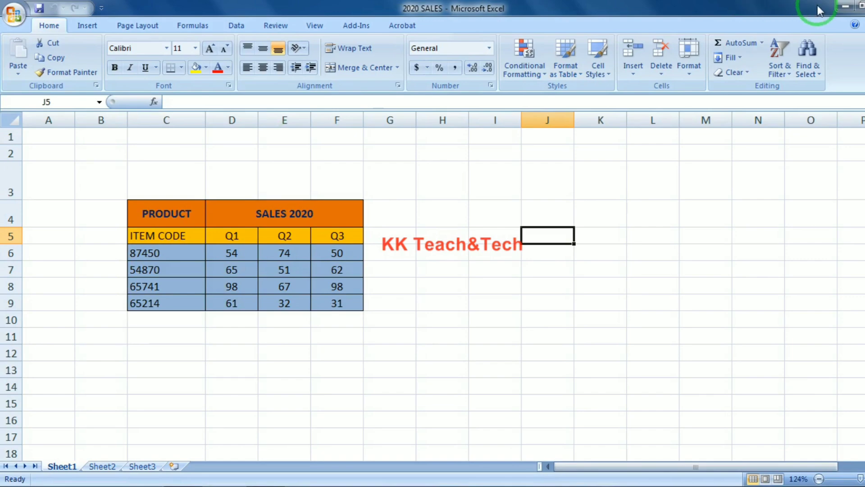
click(845, 8)
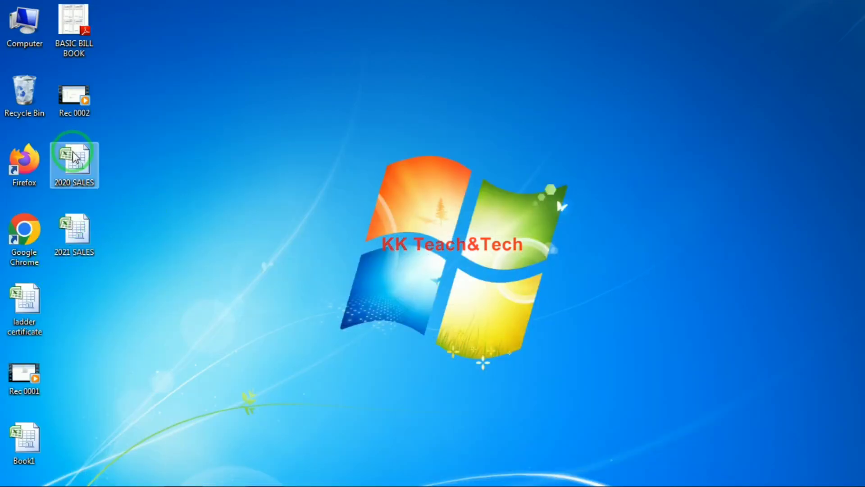
right_click(79, 241)
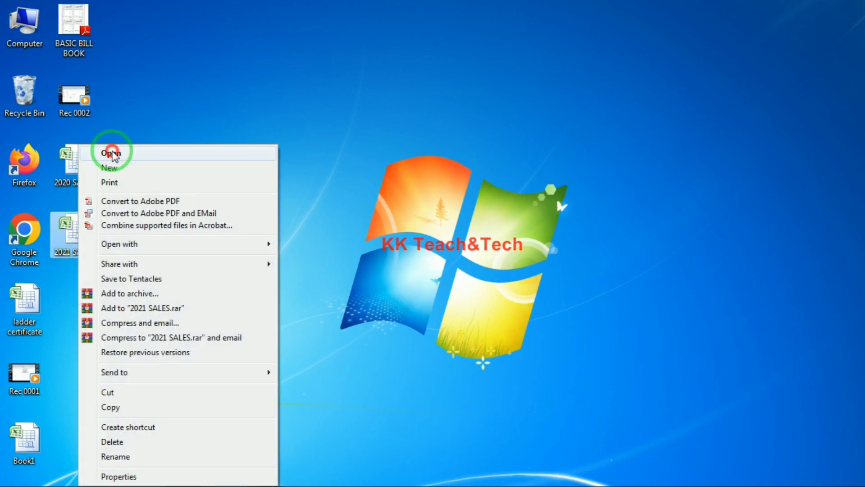
click(113, 154)
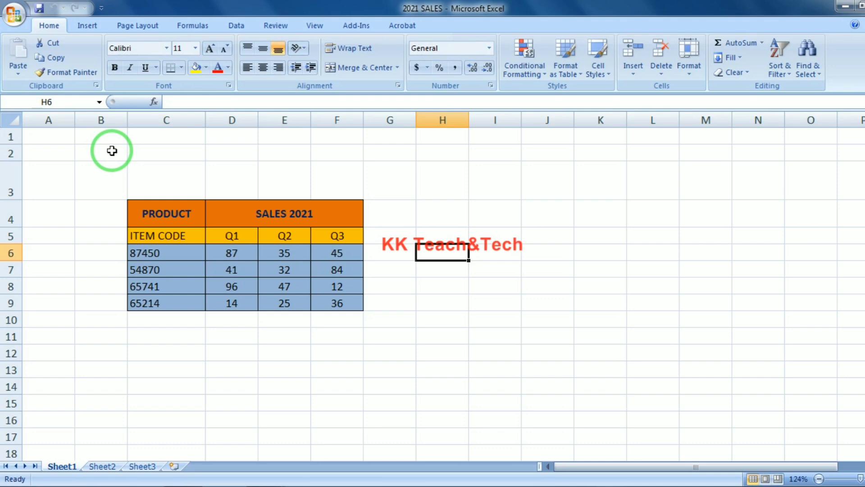
Step: Create a blank Book1 workbook and open Data > Consolidate with the Sum function
click(15, 18)
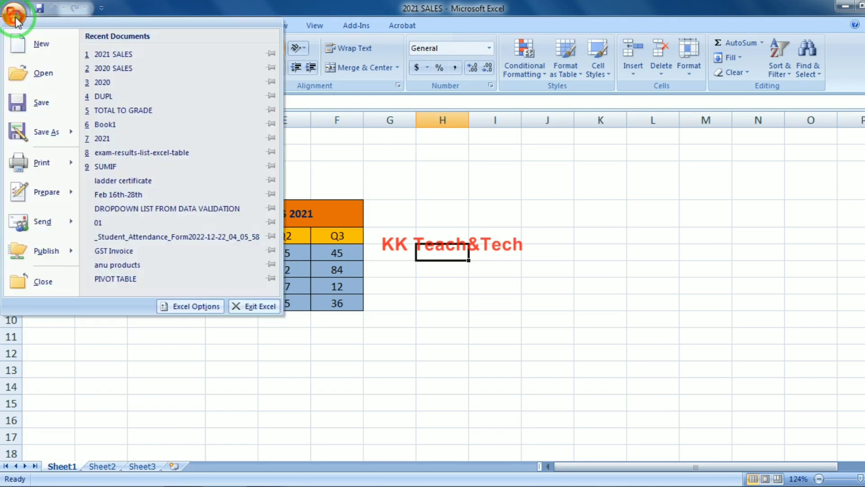
click(42, 45)
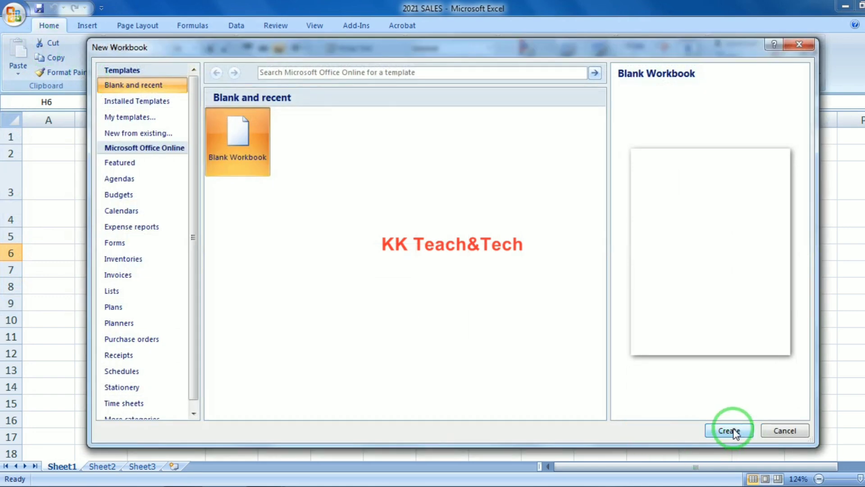
click(730, 431)
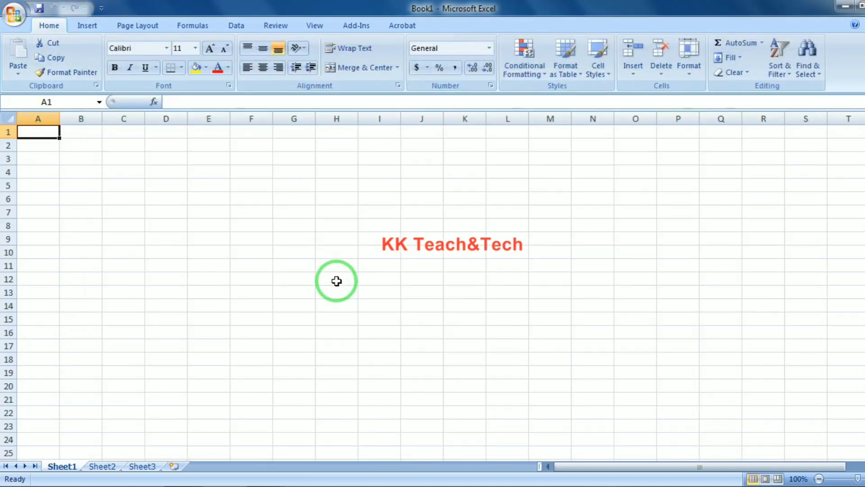
click(237, 28)
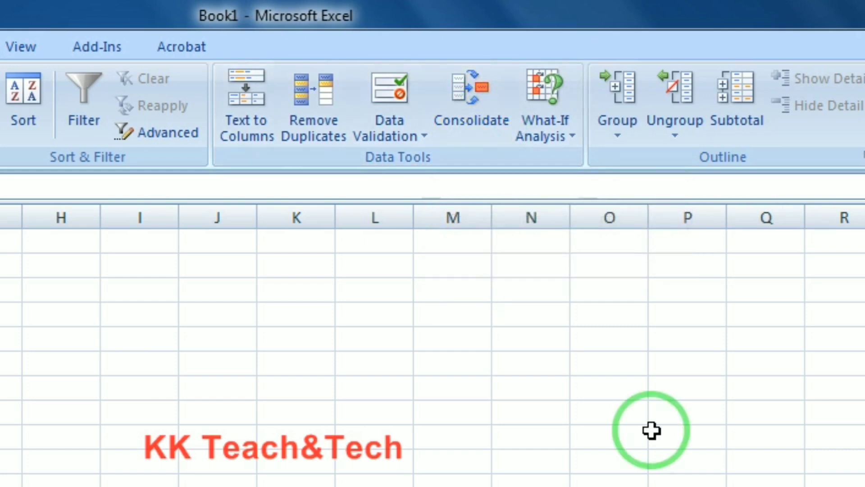
click(489, 128)
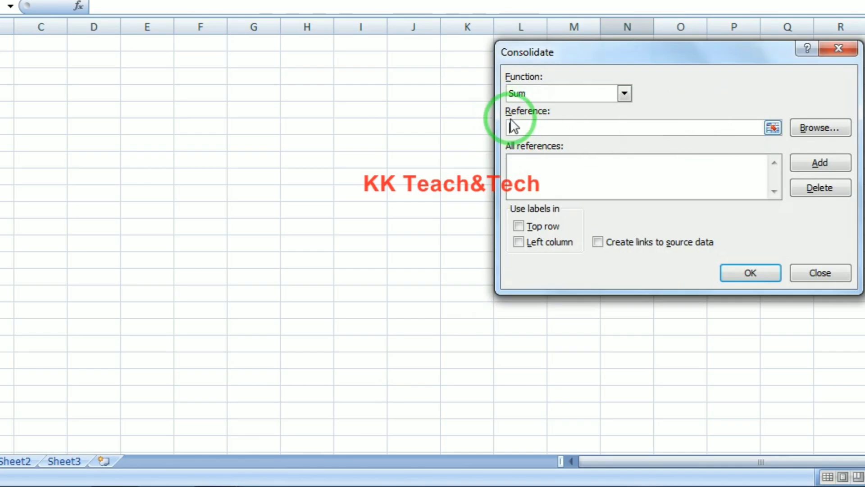
Step: Add the 2020 SALES Sheet1 range $C$5:$F$9 to the consolidation references
click(773, 128)
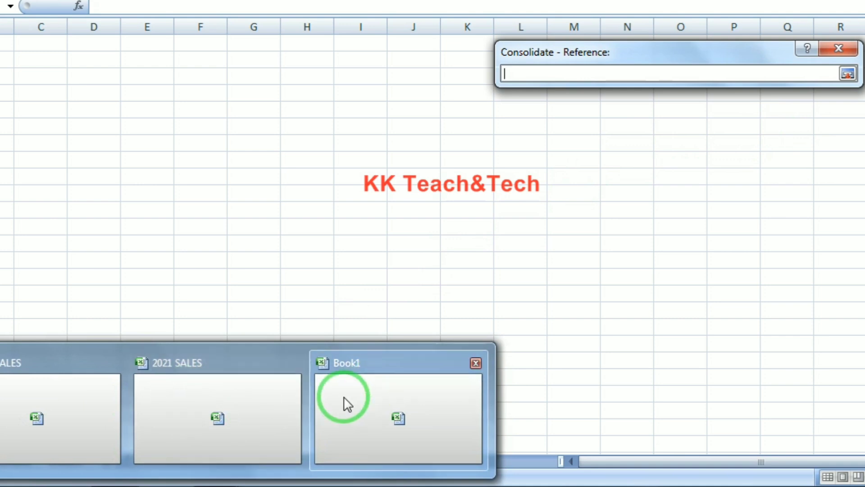
click(44, 360)
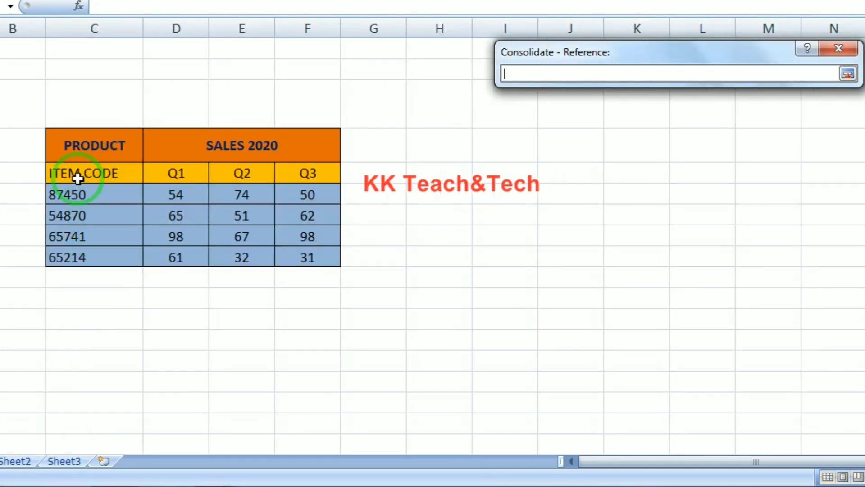
mouse_move(58, 170)
mouse_down()
mouse_move(309, 201)
mouse_move(315, 258)
mouse_up()
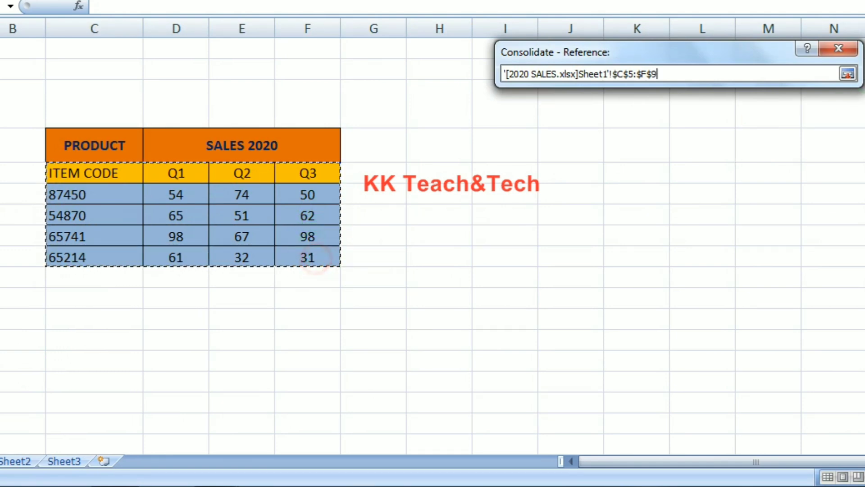
click(849, 74)
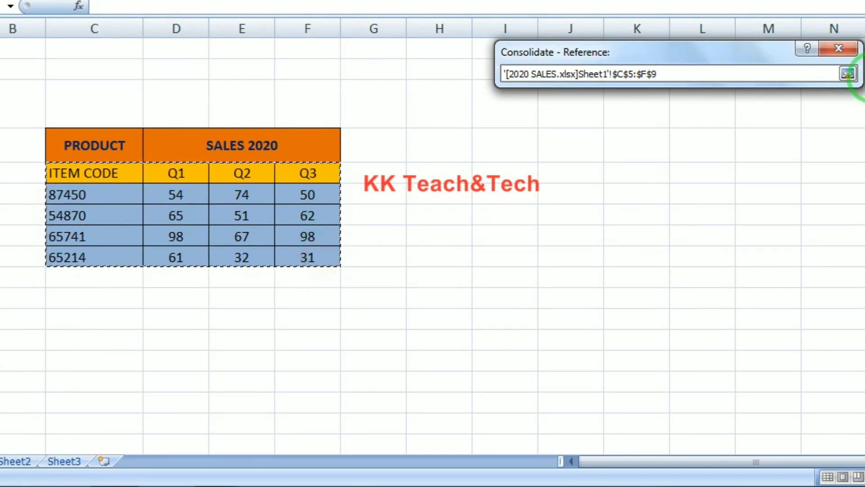
click(849, 74)
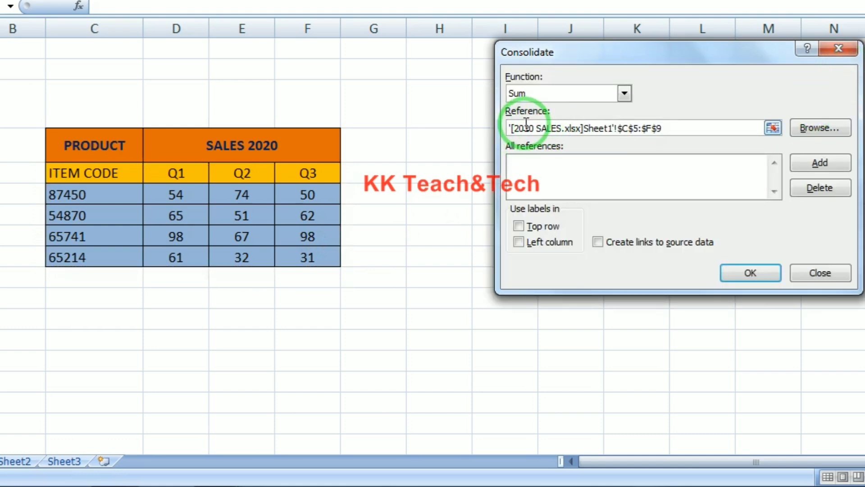
click(817, 163)
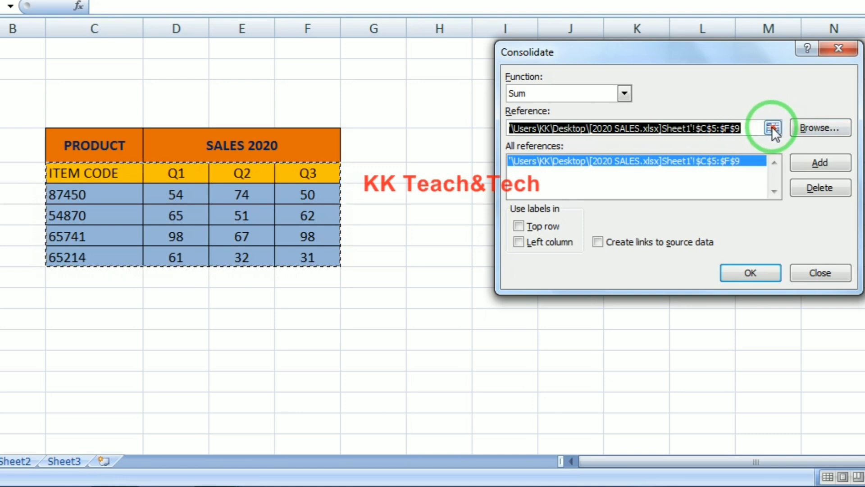
Step: Add the 2021 SALES range $C$5:$F$9 as the second consolidation reference
click(773, 129)
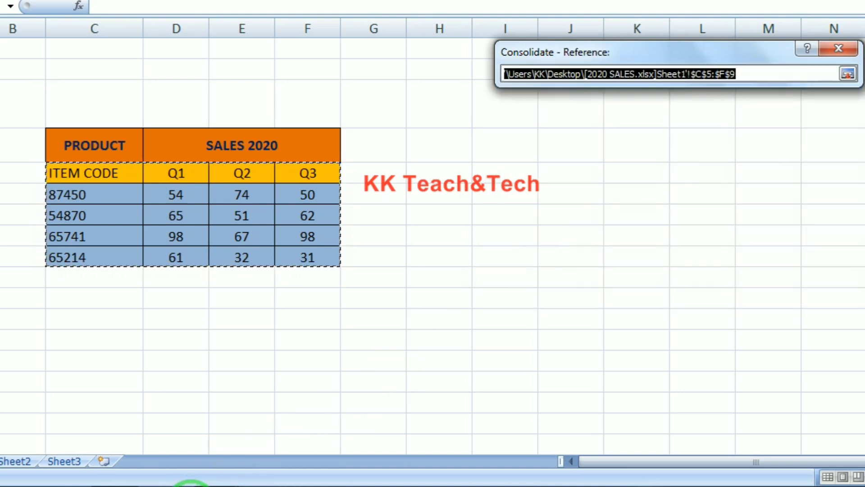
click(190, 483)
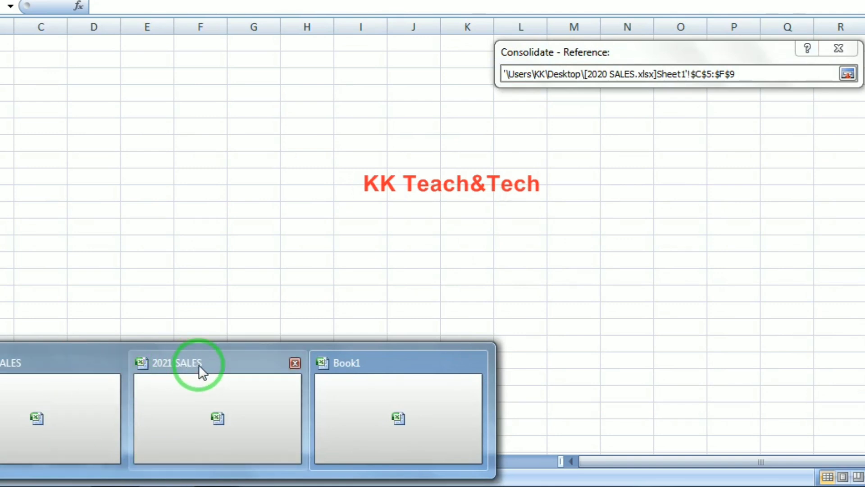
click(199, 363)
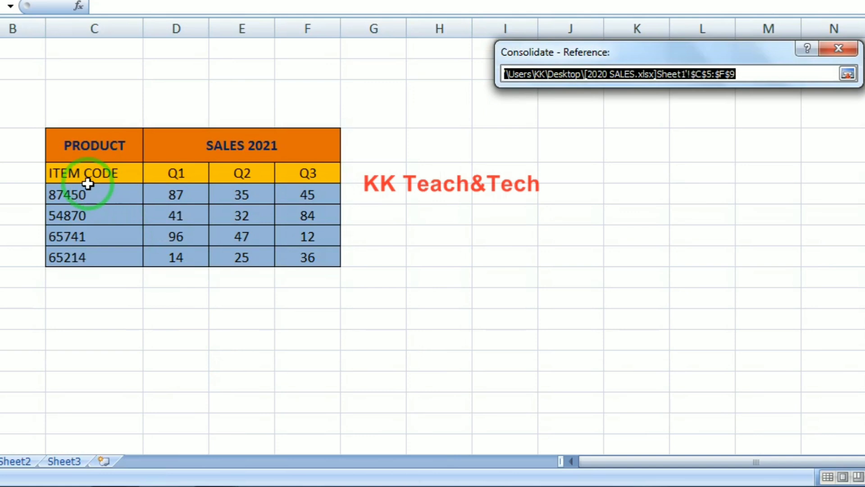
click(75, 175)
drag(75, 175, 307, 258)
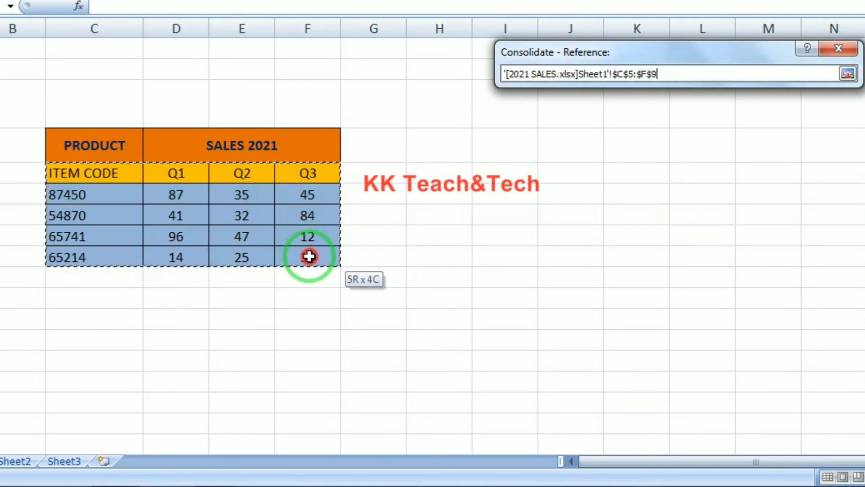
click(847, 73)
click(819, 163)
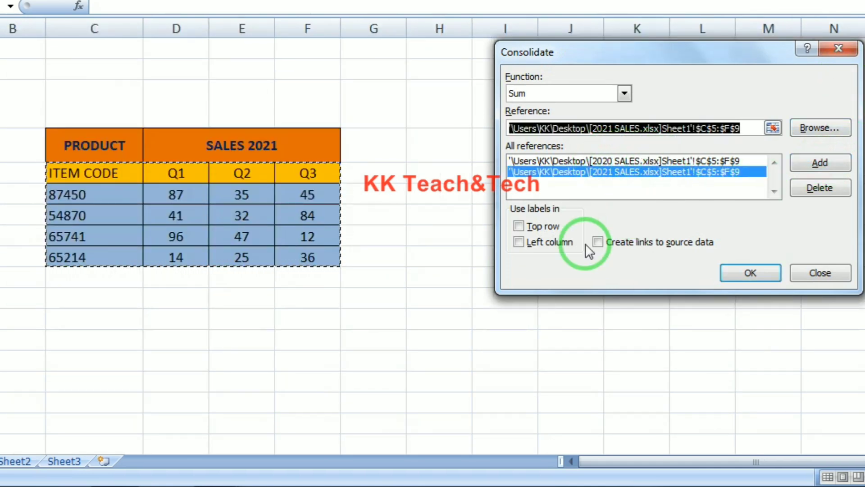
Step: Enable Top row and Left column labels and Create links to source data
click(519, 227)
click(548, 242)
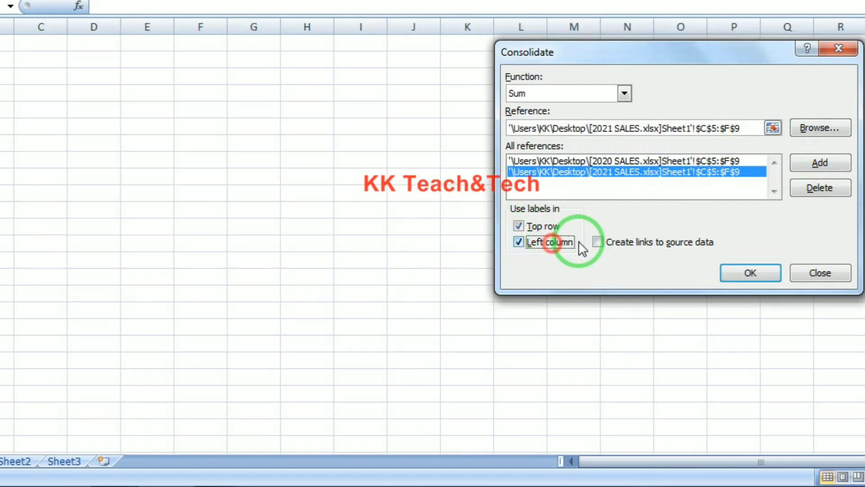
click(602, 242)
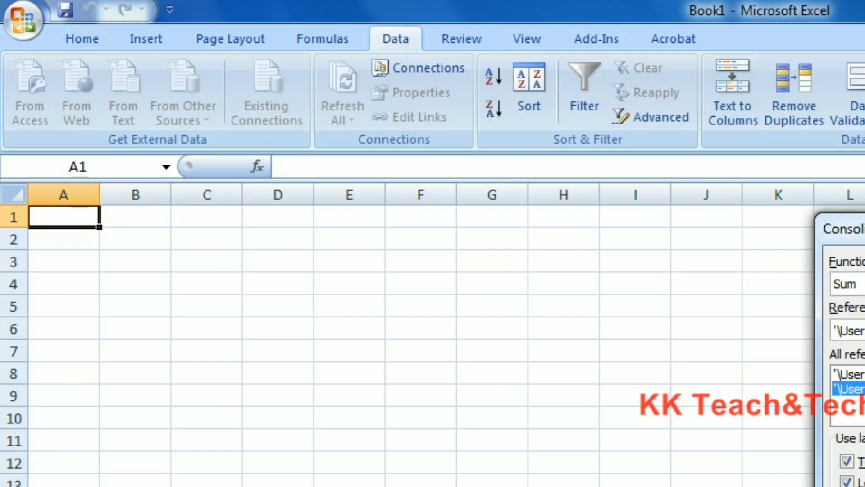
Step: Consolidate into Book1, expand groups 87450, 54870, 65741, 65214, and widen columns A, B, E
click(739, 277)
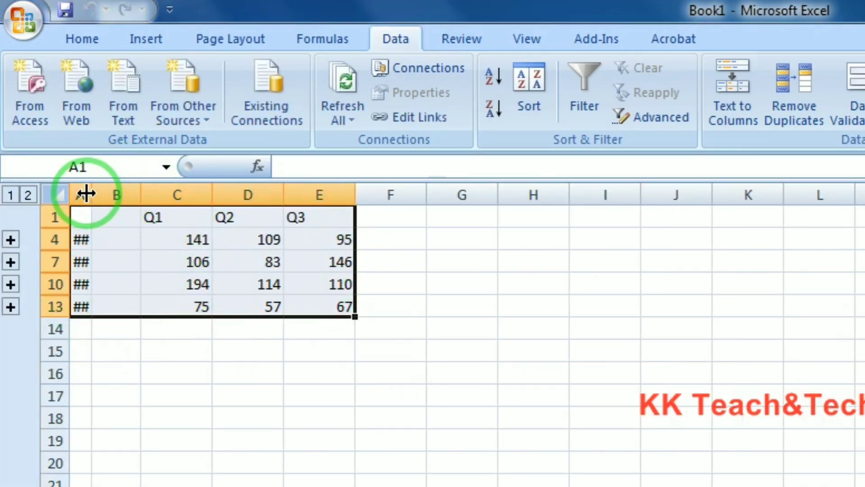
drag(86, 194, 155, 195)
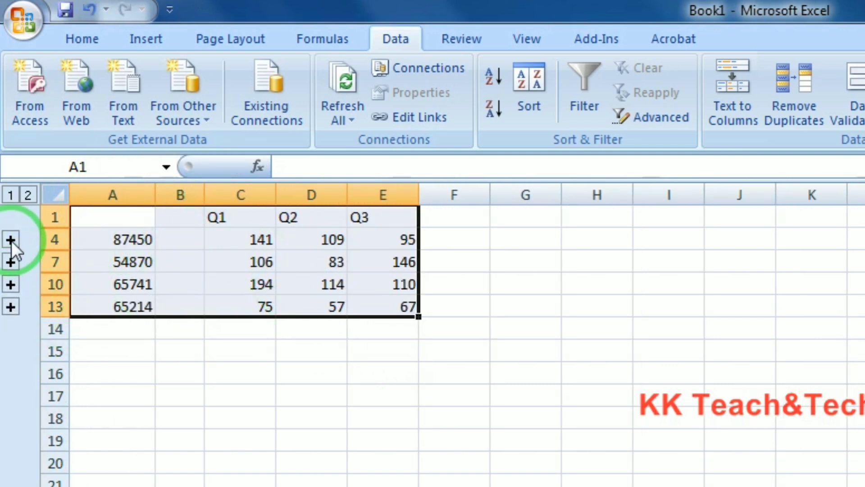
click(10, 239)
click(11, 306)
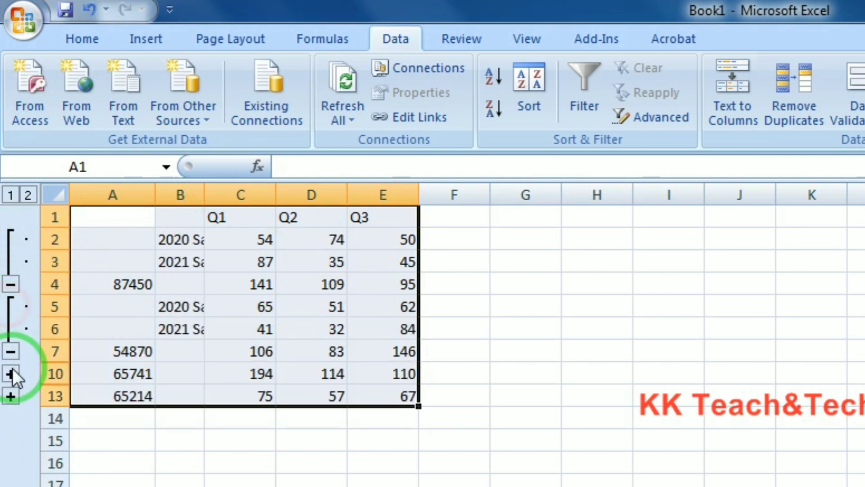
click(11, 373)
click(10, 442)
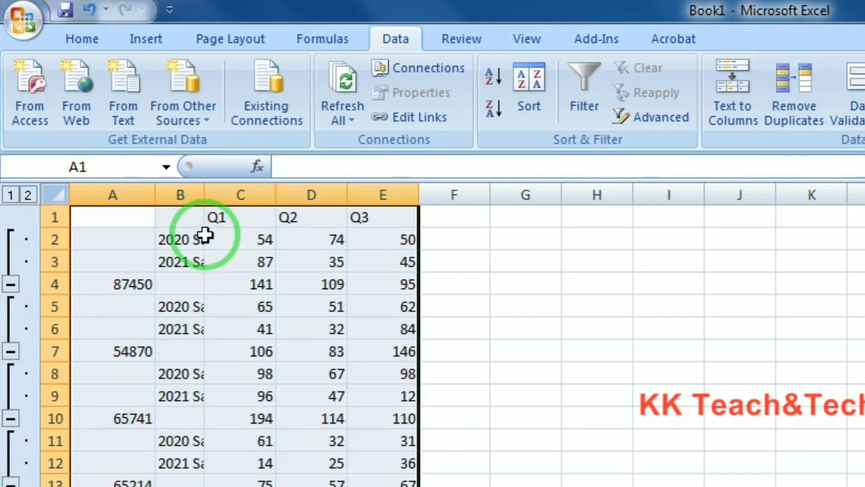
drag(204, 195, 271, 195)
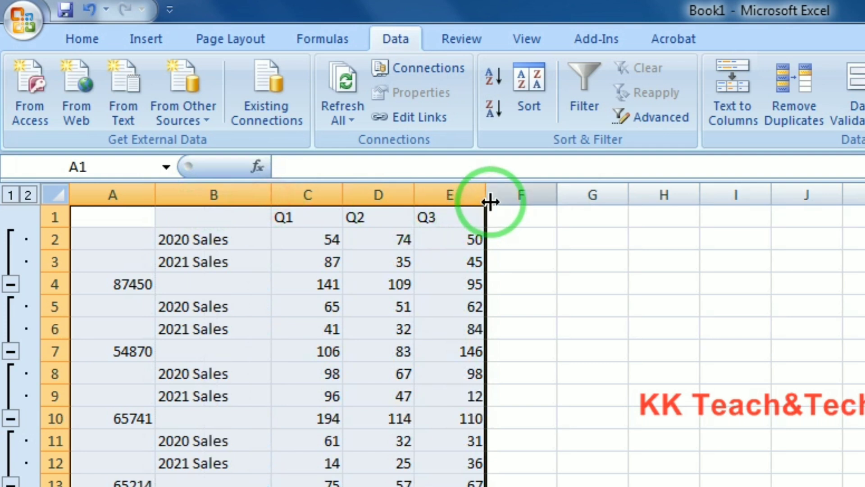
drag(487, 195, 534, 195)
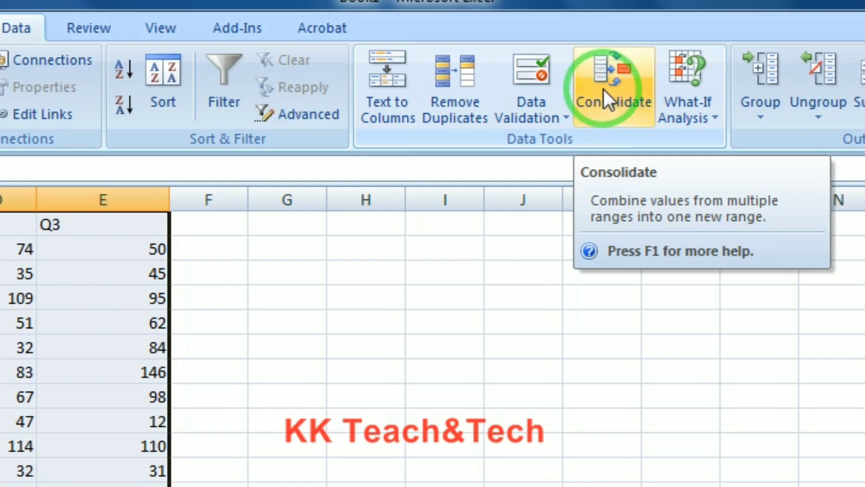
click(366, 469)
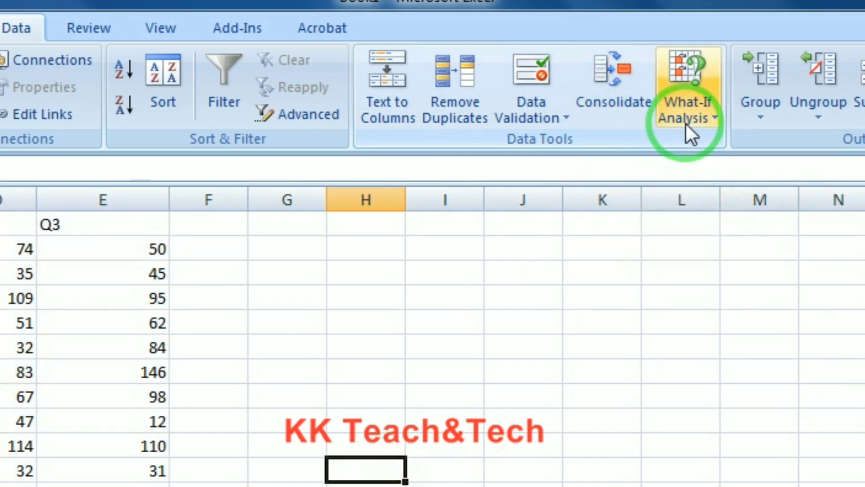
click(686, 124)
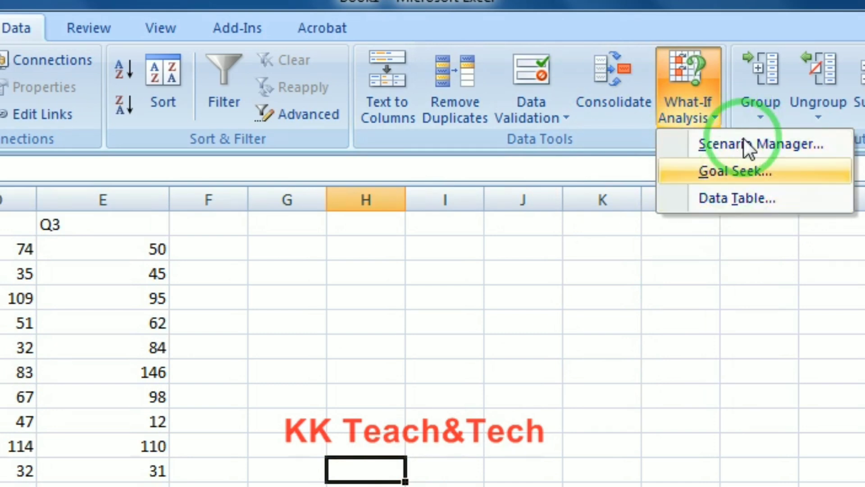
click(731, 310)
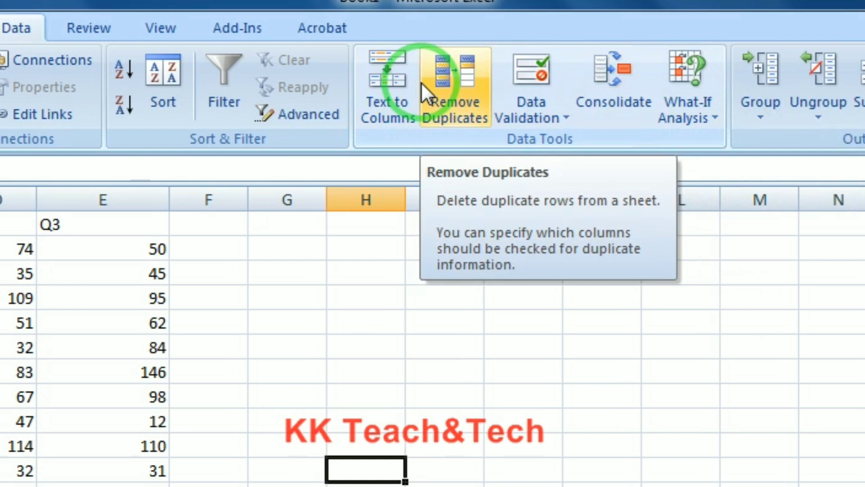
click(686, 112)
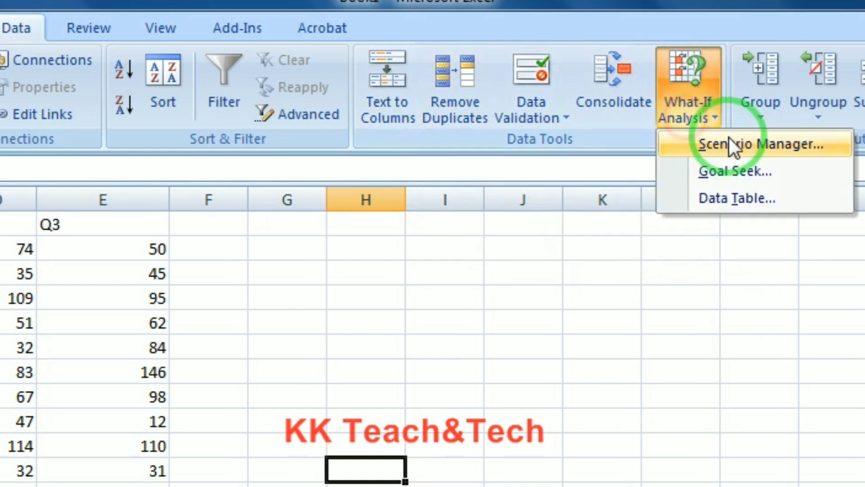
click(820, 345)
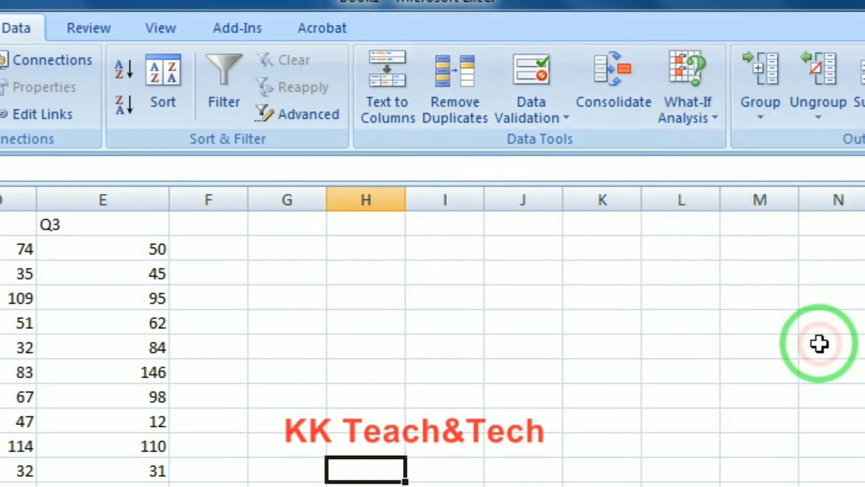